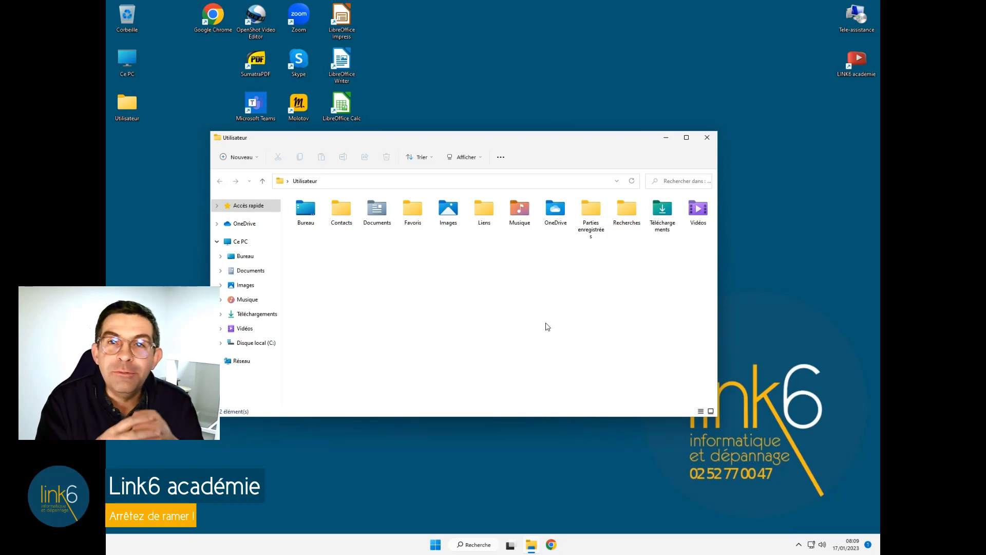
{"action": "left_click", "coordinate": [266, 319]}
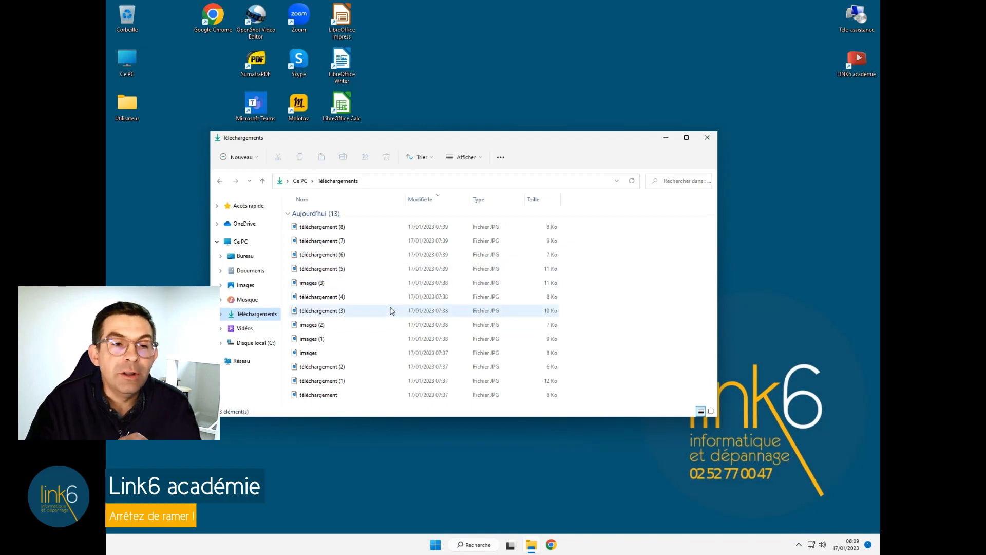
{"action": "mouse_move", "coordinate": [392, 310]}
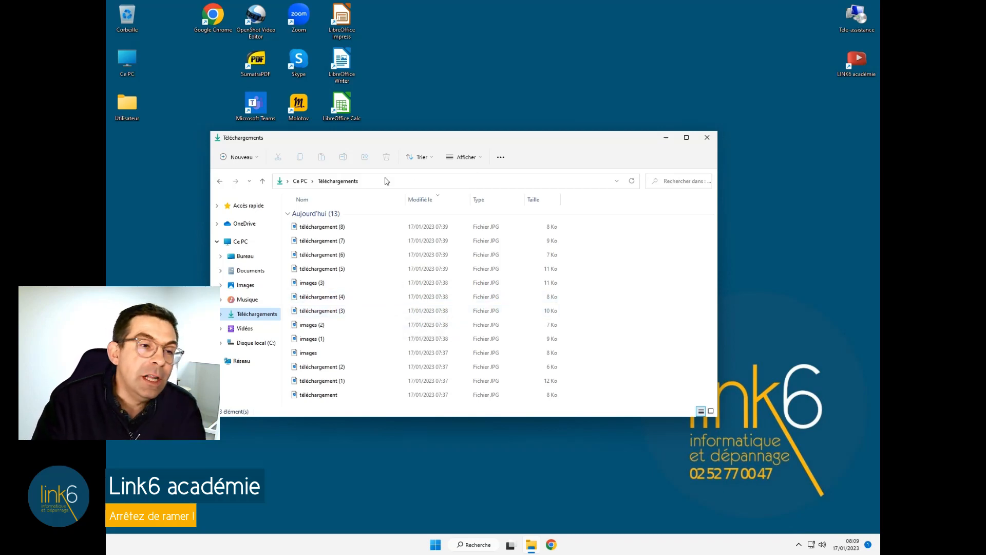
{"action": "left_click", "coordinate": [707, 137]}
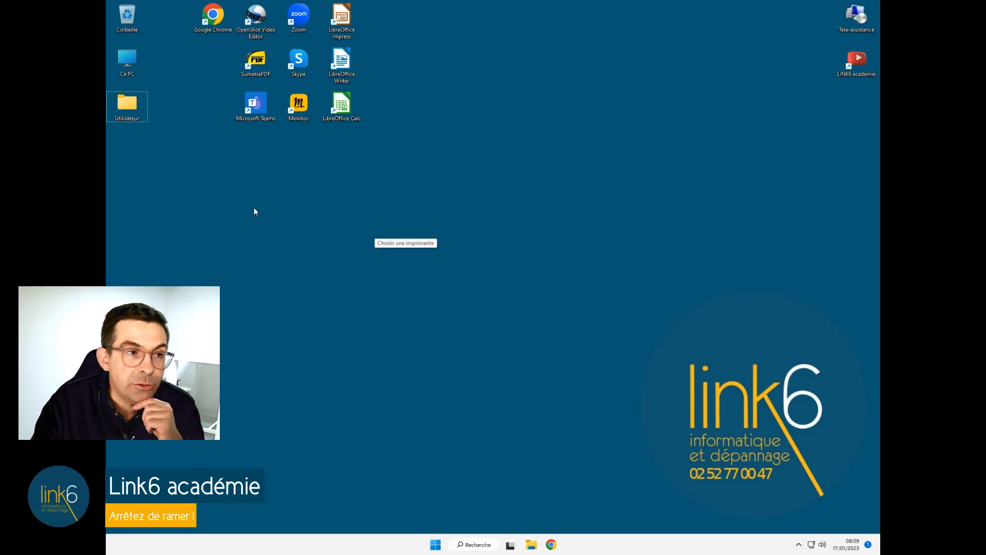
Open the Téléchargements folder from Ce PC and snap its window to the left half of the screen.
{"action": "left_click", "coordinate": [131, 70]}
{"action": "double_click", "coordinate": [131, 70]}
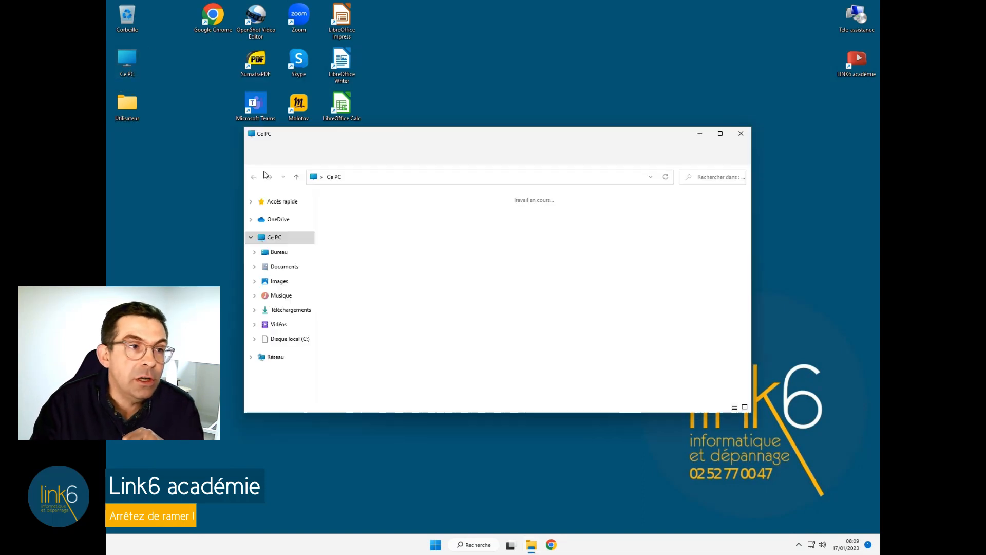
{"action": "left_click", "coordinate": [288, 312]}
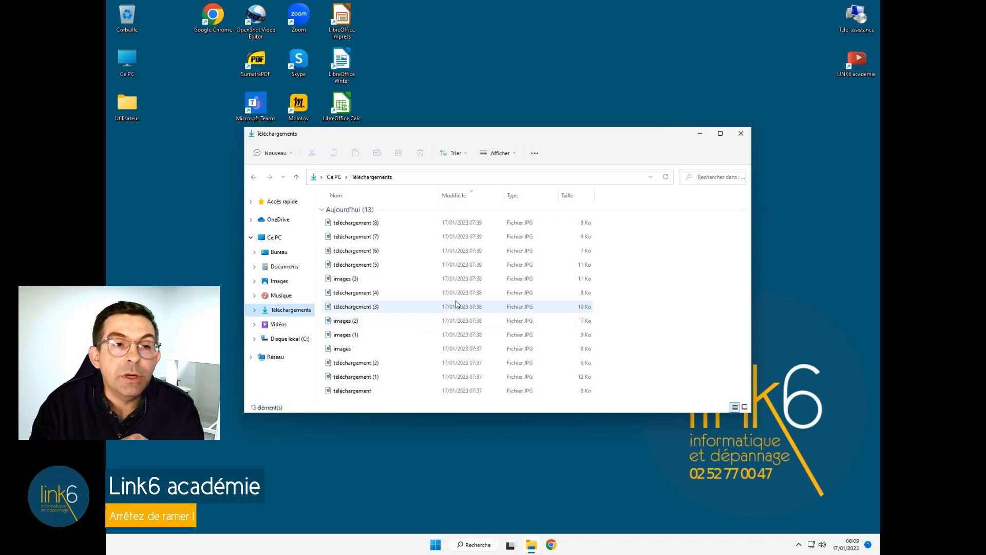
{"action": "left_click", "coordinate": [277, 282]}
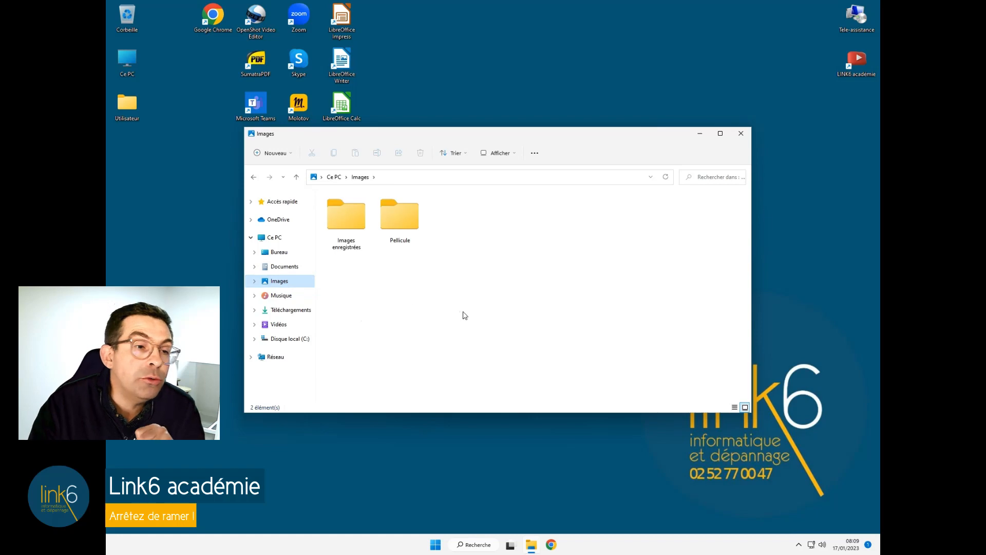
{"action": "left_click", "coordinate": [289, 312]}
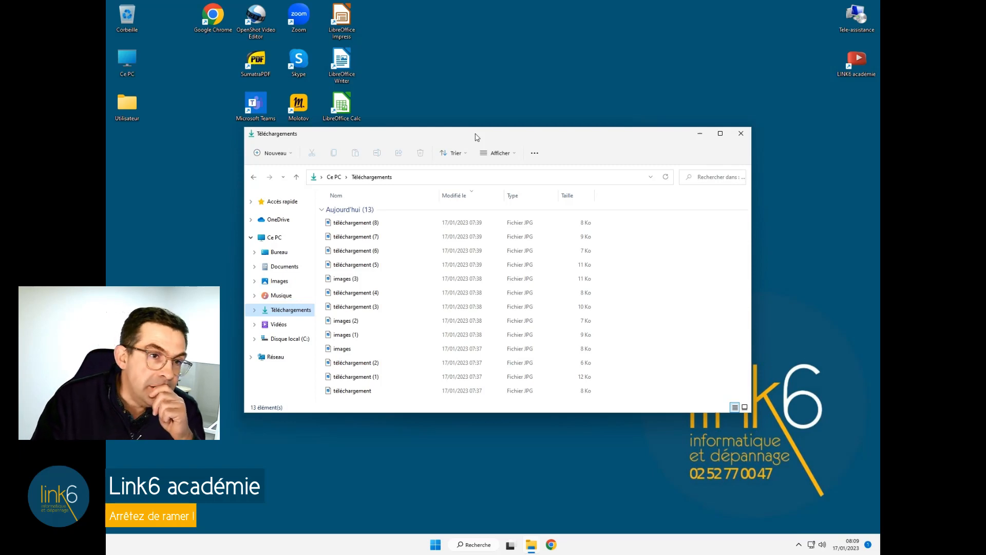
{"action": "left_click_drag", "start_coordinate": [506, 135], "coordinate": [107, 166]}
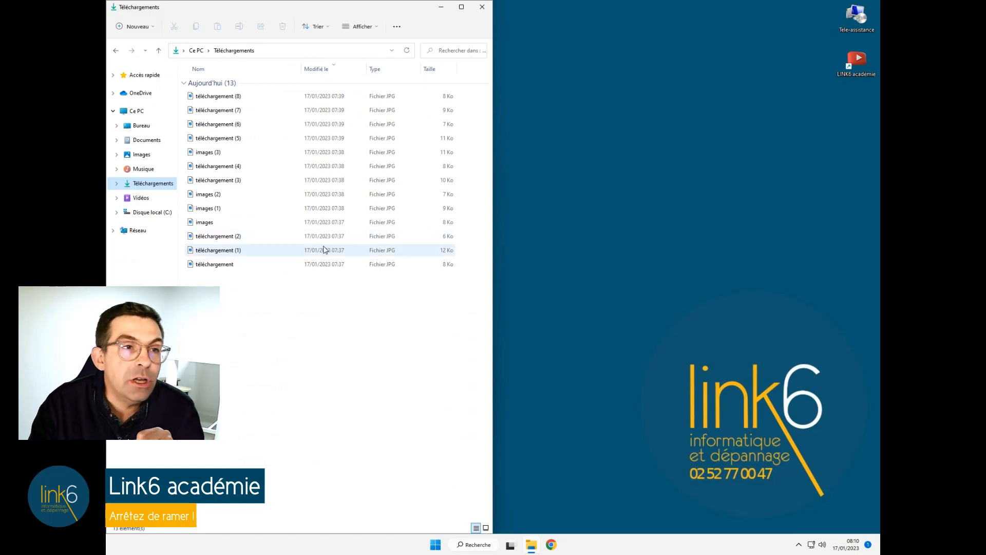
{"action": "mouse_move", "coordinate": [536, 551]}
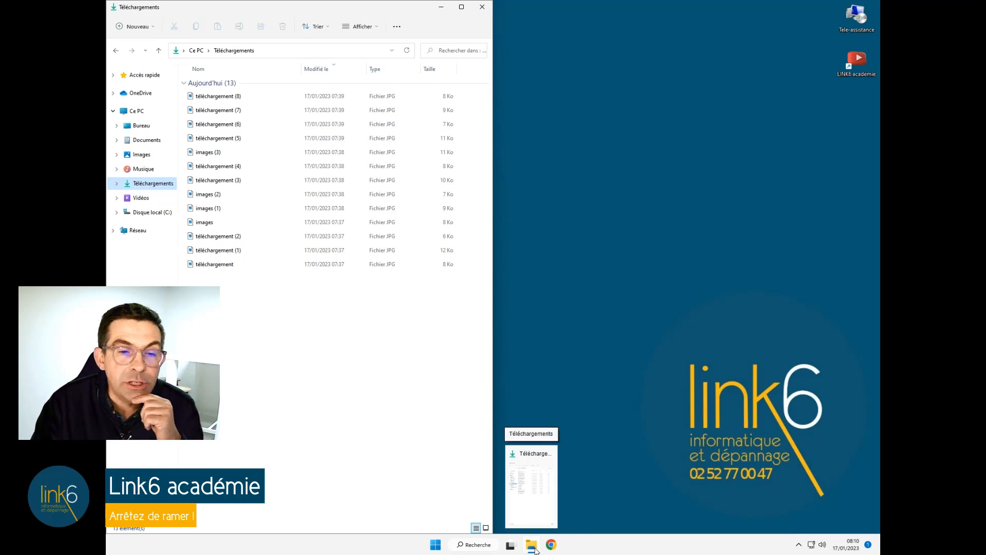
{"action": "left_click", "coordinate": [535, 551]}
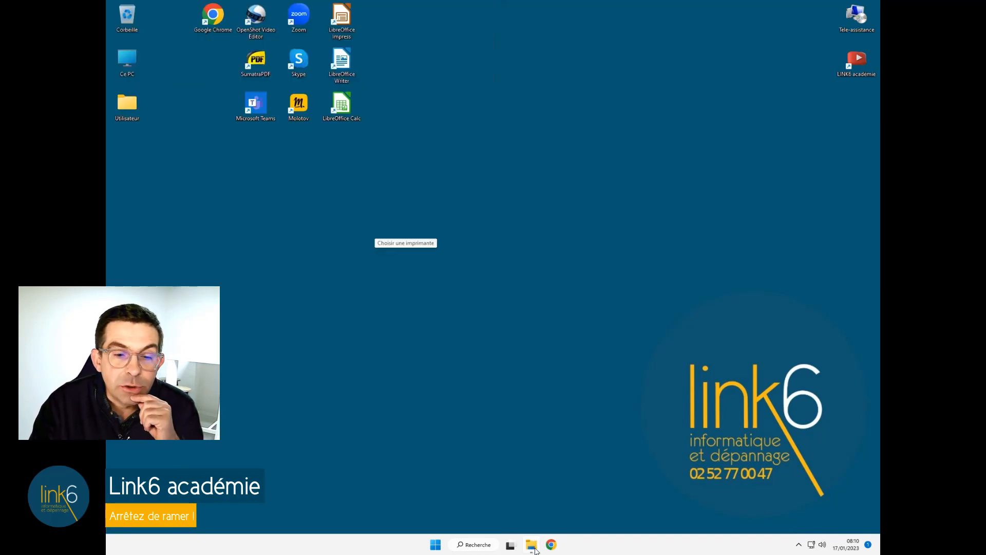
{"action": "left_click", "coordinate": [536, 551]}
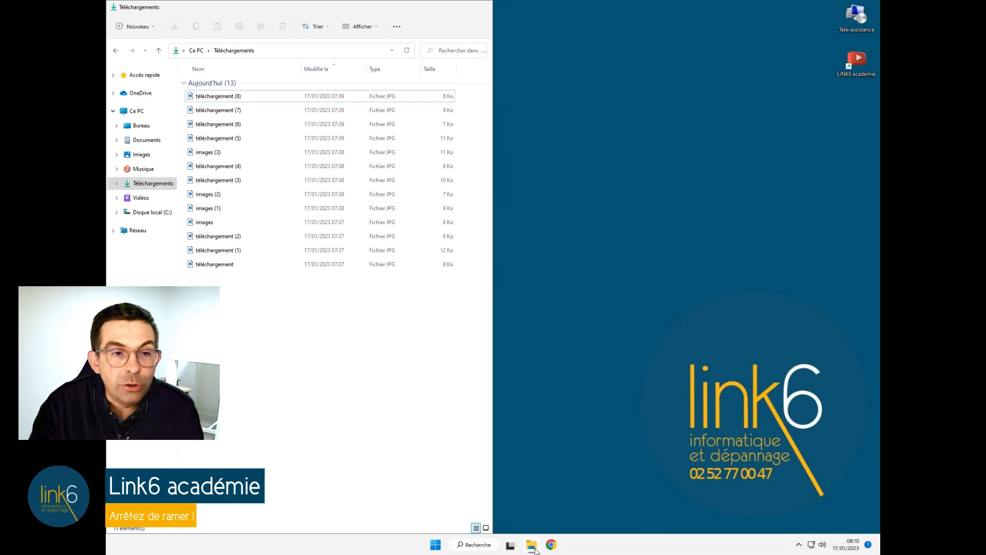
{"action": "left_click", "coordinate": [535, 551]}
{"action": "left_click", "coordinate": [536, 551]}
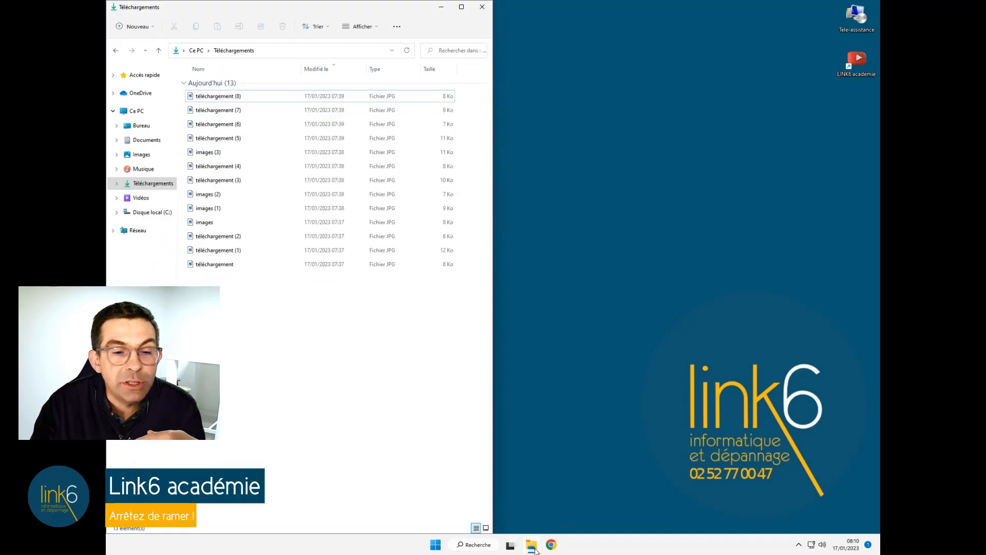
Open a second Explorateur de fichiers window, snap it to the right half of the screen and show the Images folder in it.
{"action": "right_click", "coordinate": [535, 552]}
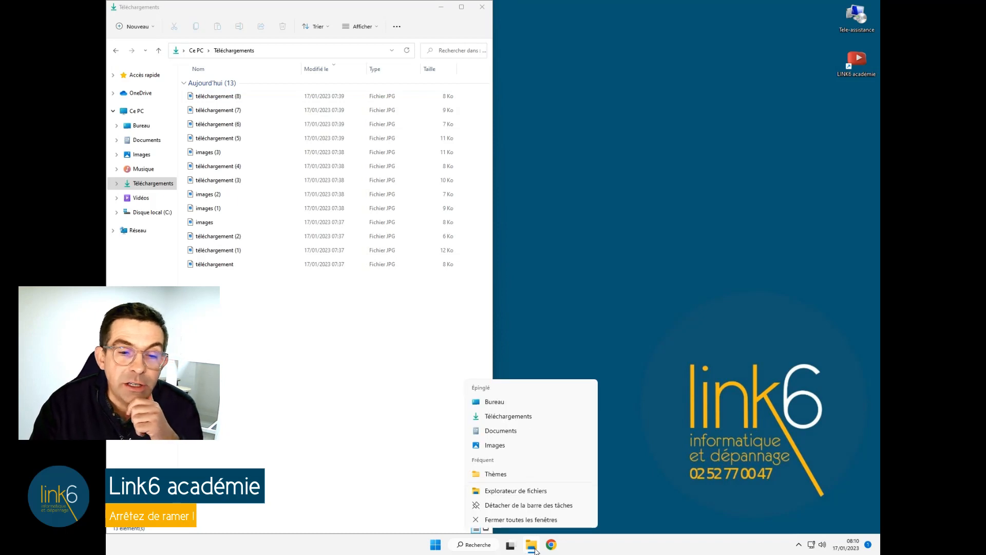
{"action": "left_click", "coordinate": [526, 494]}
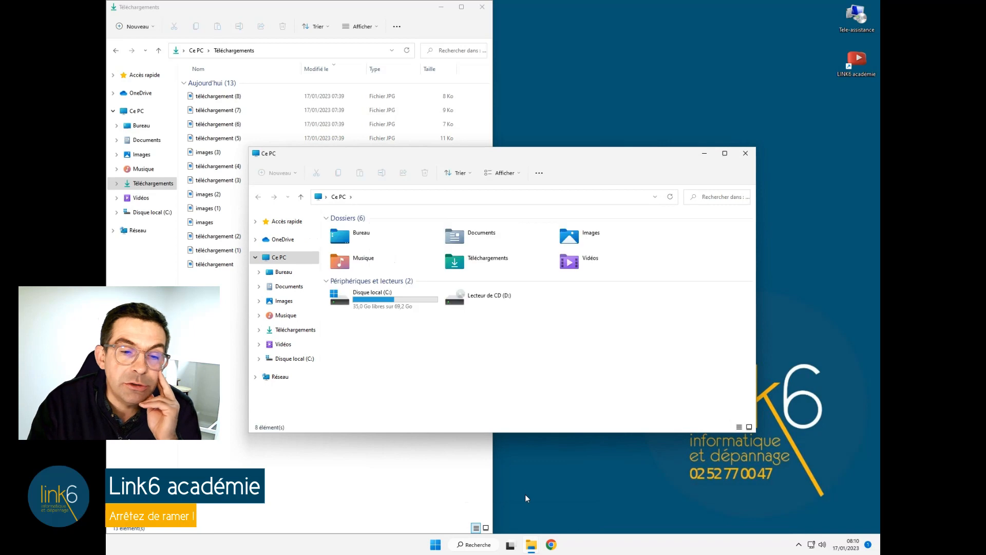
{"action": "left_click_drag", "start_coordinate": [466, 151], "coordinate": [880, 186]}
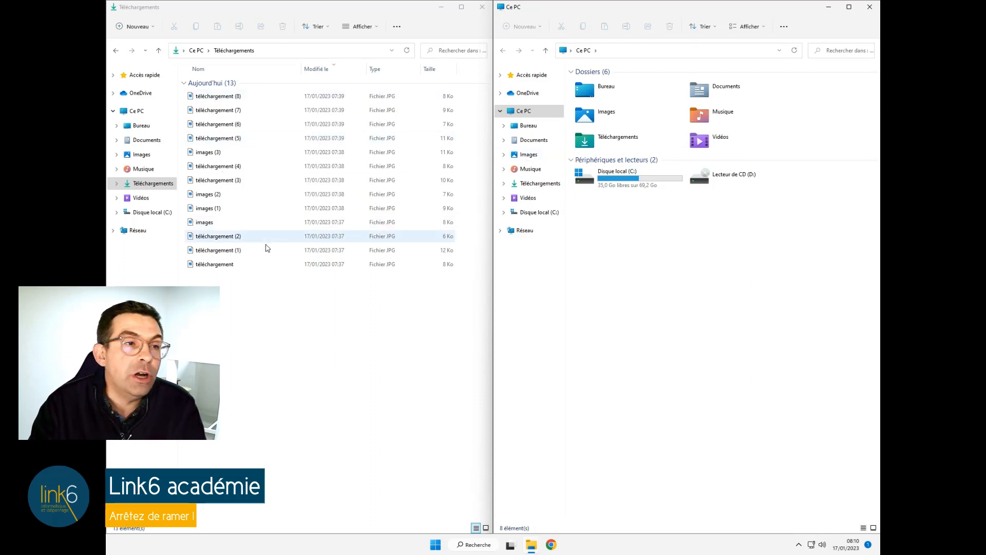
{"action": "left_click", "coordinate": [529, 156]}
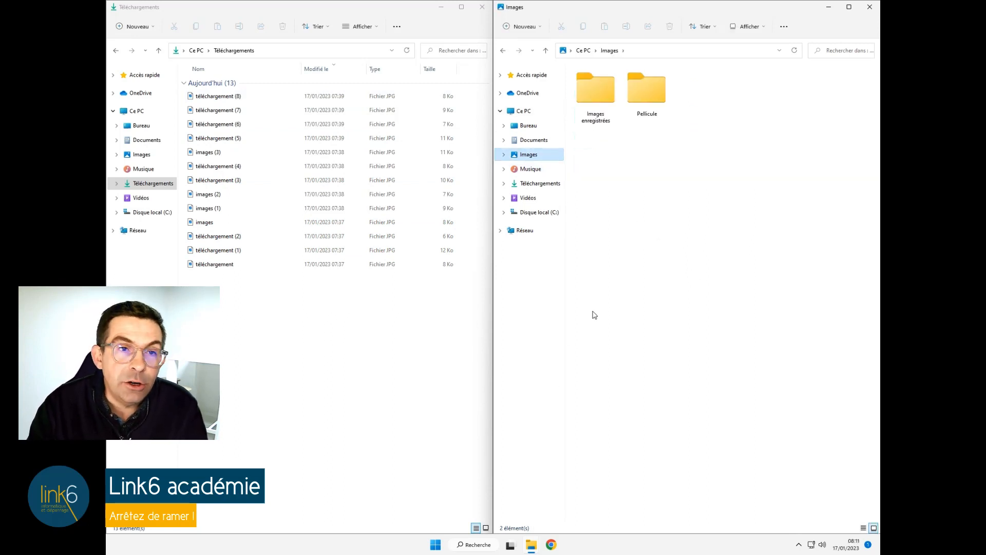
{"action": "left_click", "coordinate": [713, 211]}
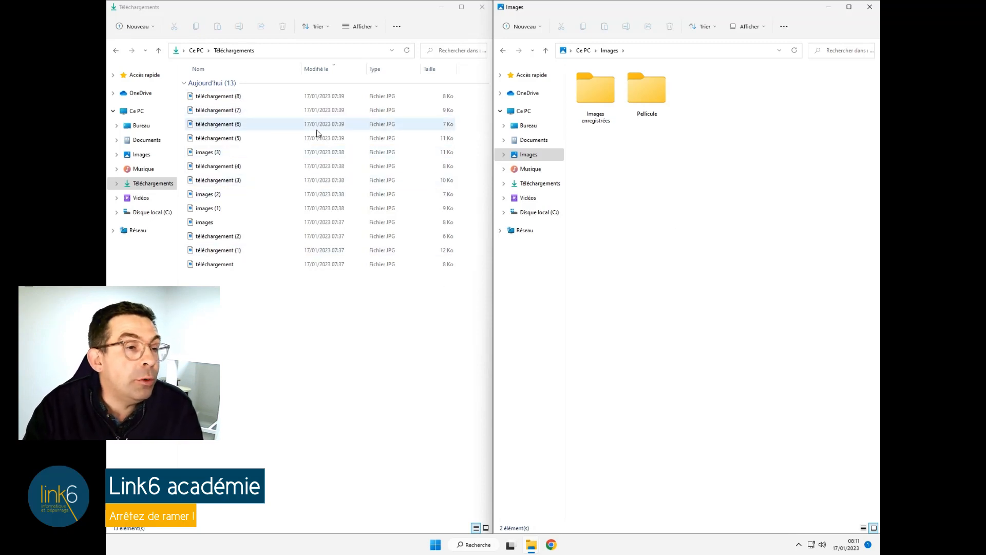
Preview the downloaded photos images (3), images (2) and images (1) in the photo viewer, and close the viewer.
{"action": "left_click", "coordinate": [220, 156]}
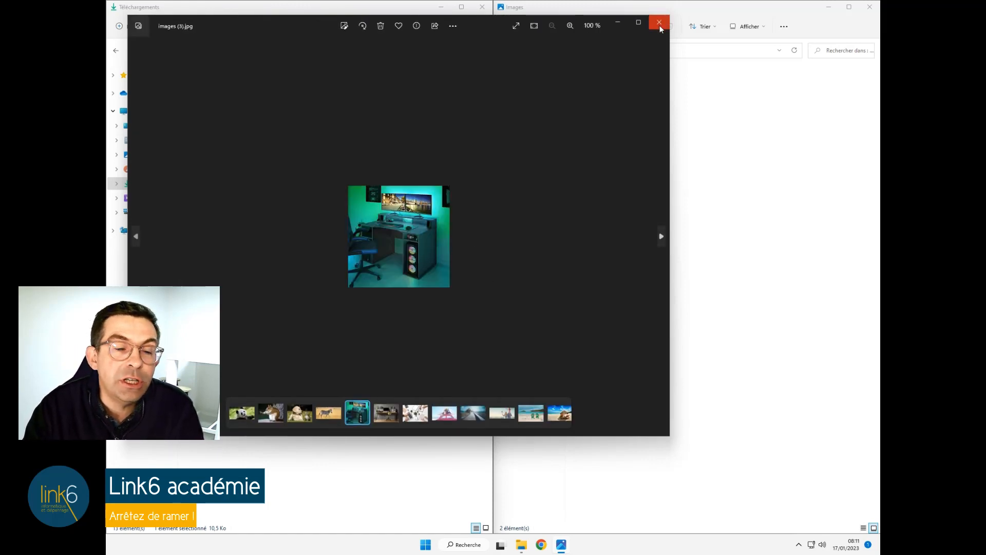
{"action": "left_click", "coordinate": [441, 417]}
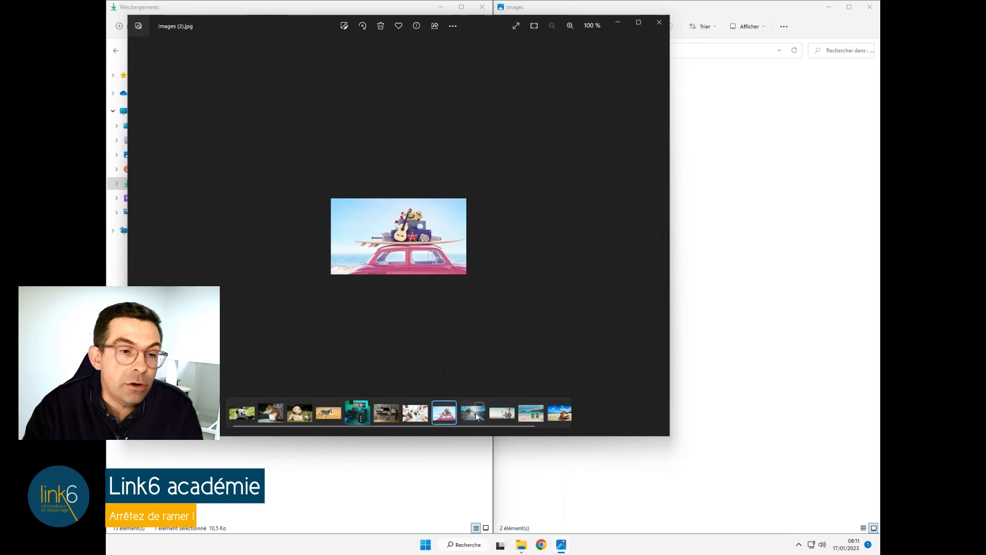
{"action": "left_click", "coordinate": [478, 417]}
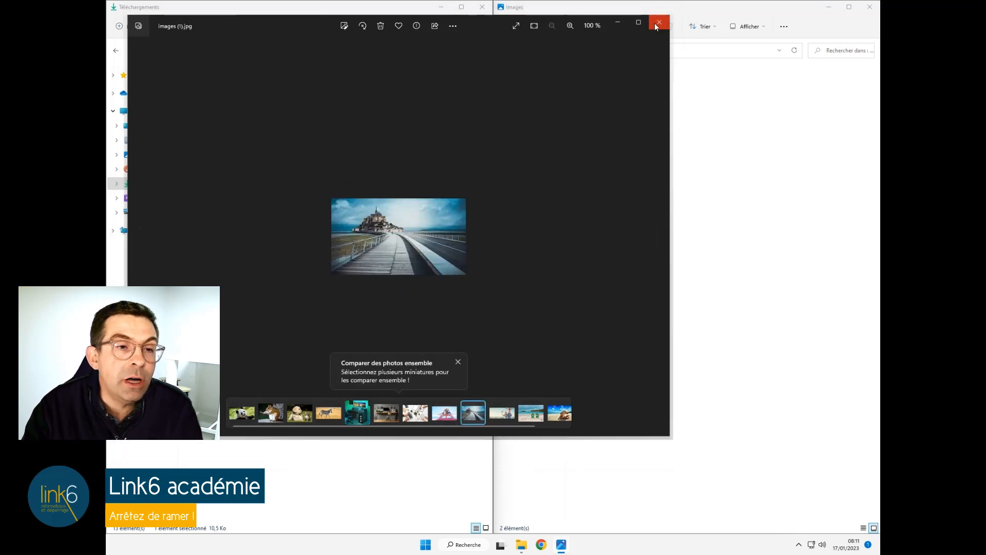
{"action": "left_click", "coordinate": [662, 23]}
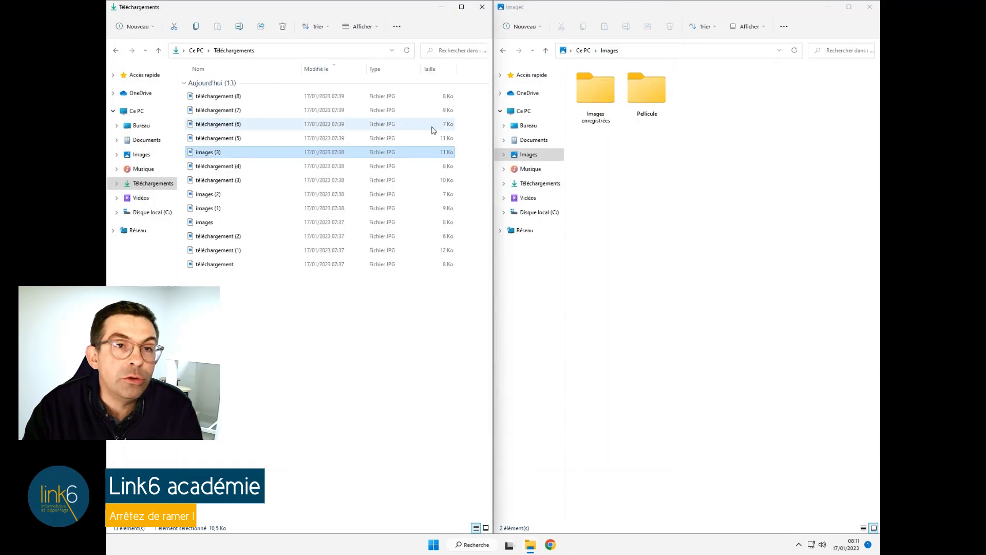
Try the Petites icônes, Mosaïques and Grandes icônes views on the Téléchargements folder.
{"action": "left_click", "coordinate": [375, 29]}
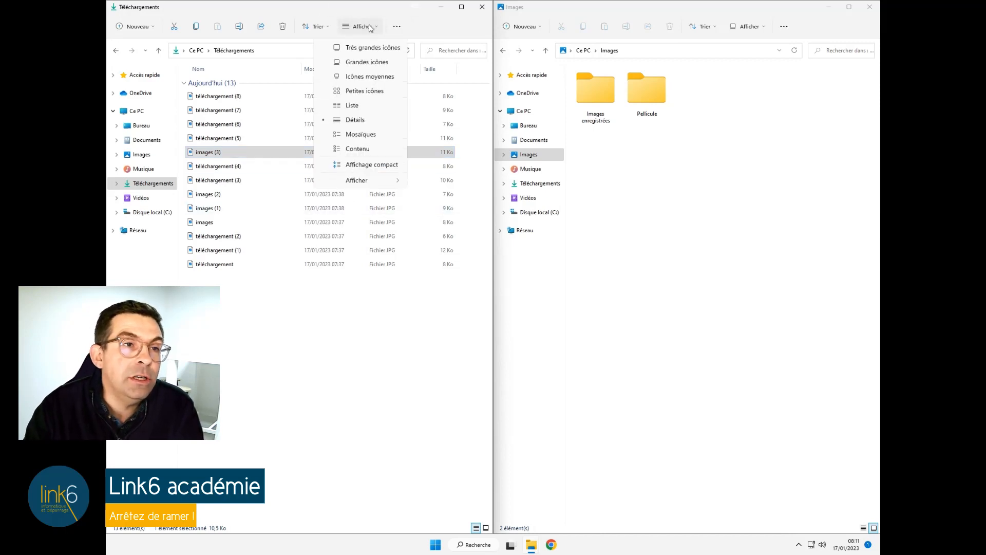
{"action": "left_click", "coordinate": [360, 90]}
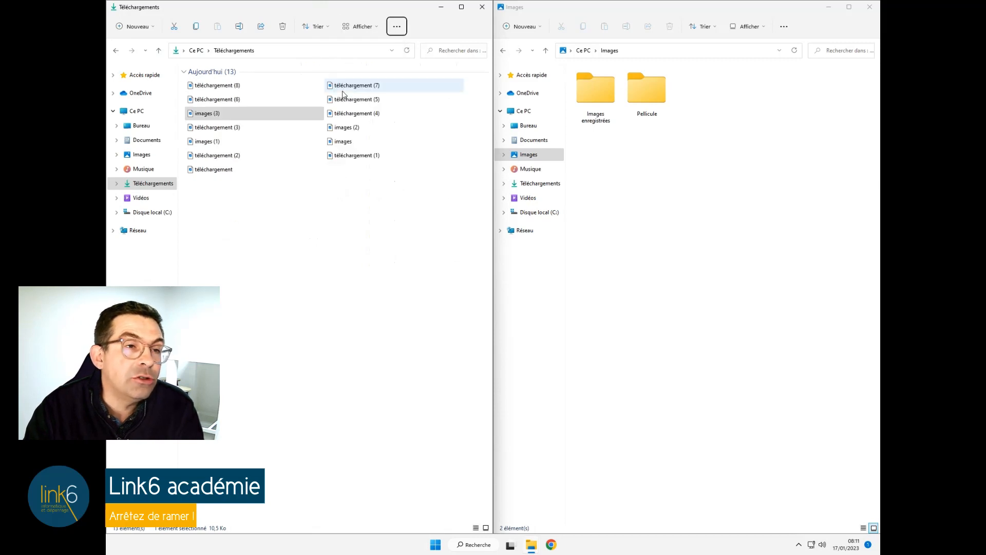
{"action": "left_click", "coordinate": [398, 27]}
{"action": "left_click", "coordinate": [360, 26]}
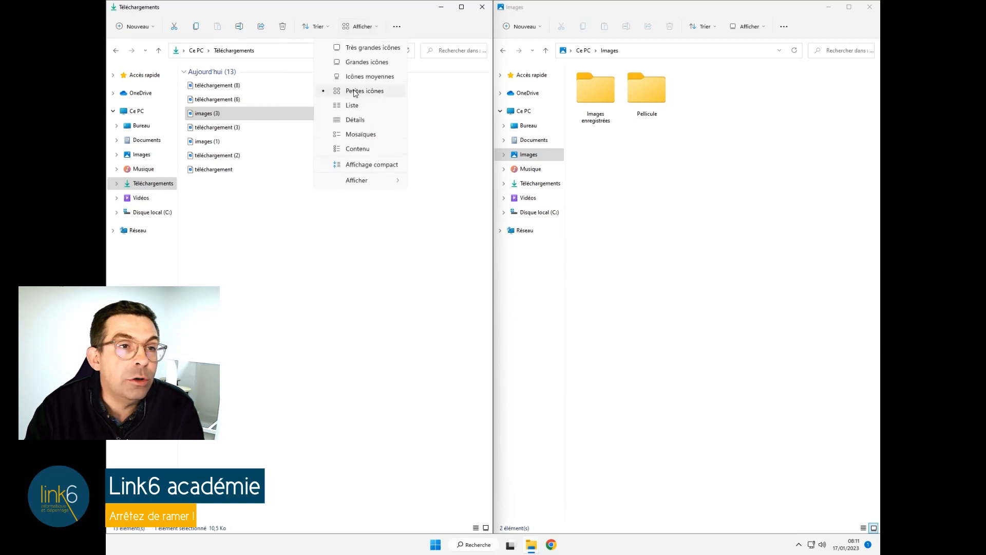
{"action": "left_click", "coordinate": [335, 134]}
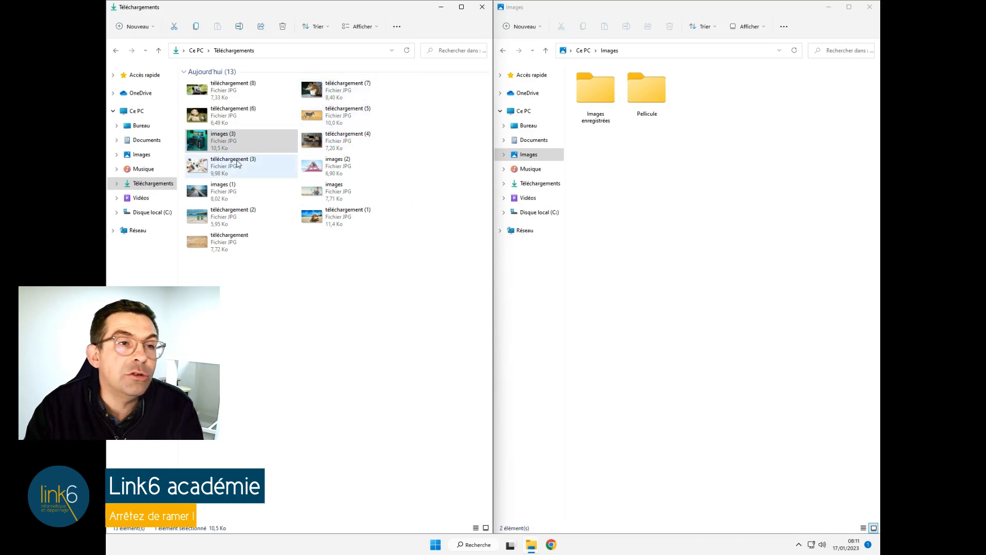
{"action": "left_click", "coordinate": [360, 26]}
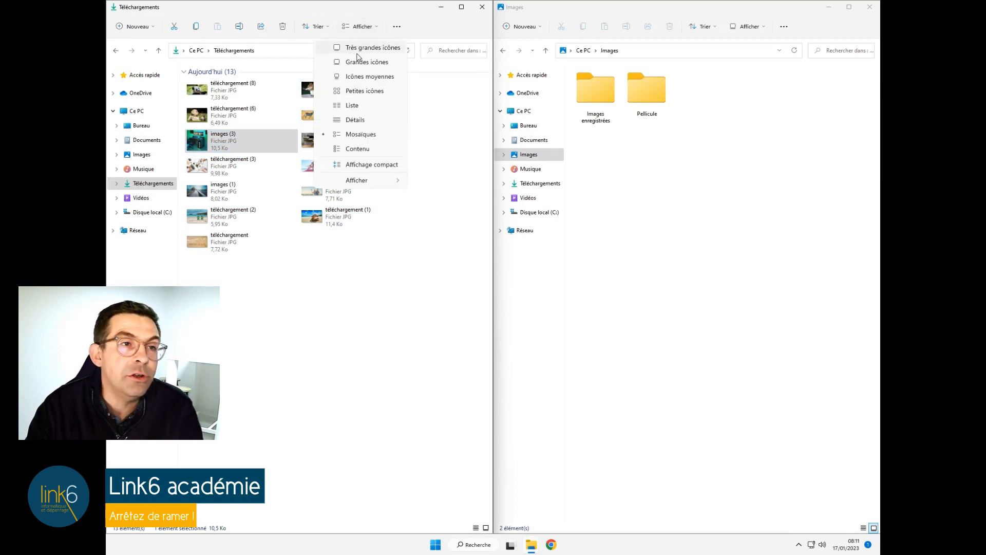
{"action": "left_click", "coordinate": [353, 62]}
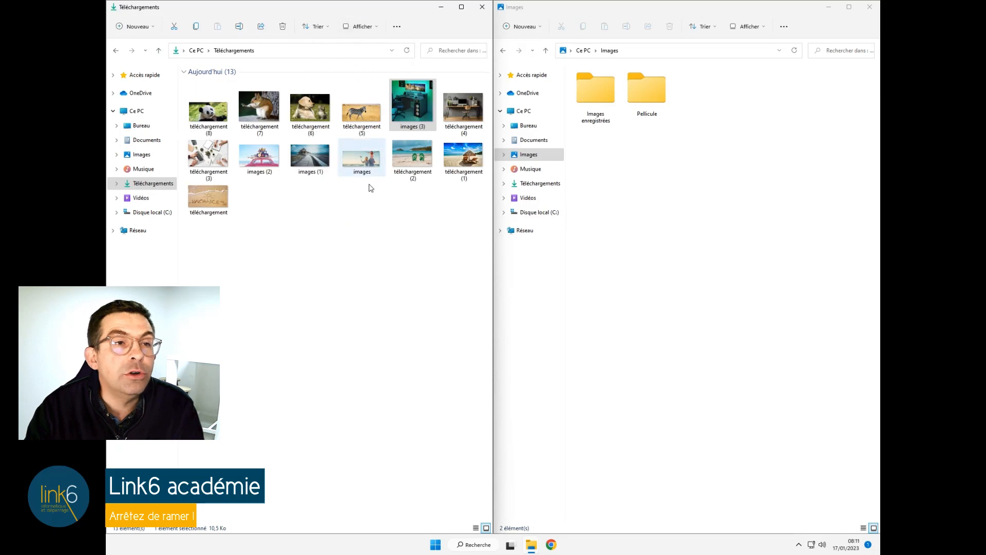
Display the Téléchargements folder as Très grandes icônes and look through all of its photos.
{"action": "left_click", "coordinate": [360, 27]}
{"action": "left_click", "coordinate": [360, 48]}
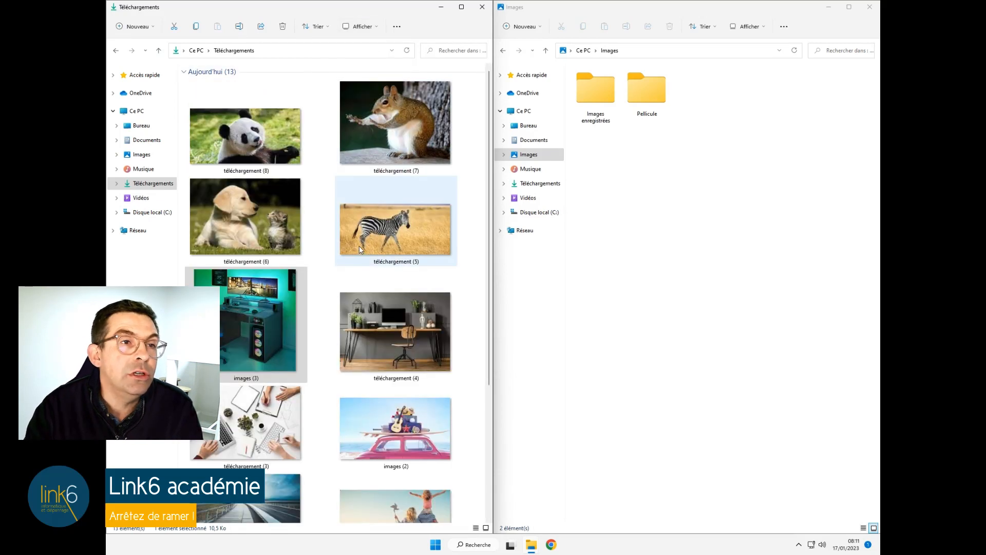
{"action": "scroll", "coordinate": [359, 245], "scroll_direction": "down", "scroll_amount": 3}
{"action": "scroll", "coordinate": [359, 265], "scroll_direction": "up", "scroll_amount": 3}
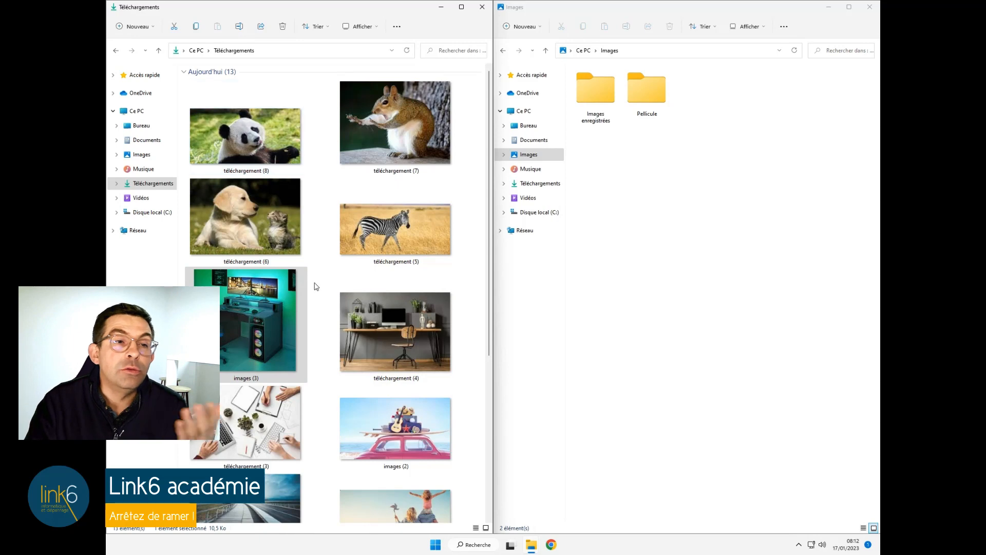
{"action": "scroll", "coordinate": [331, 351], "scroll_direction": "down", "scroll_amount": 3}
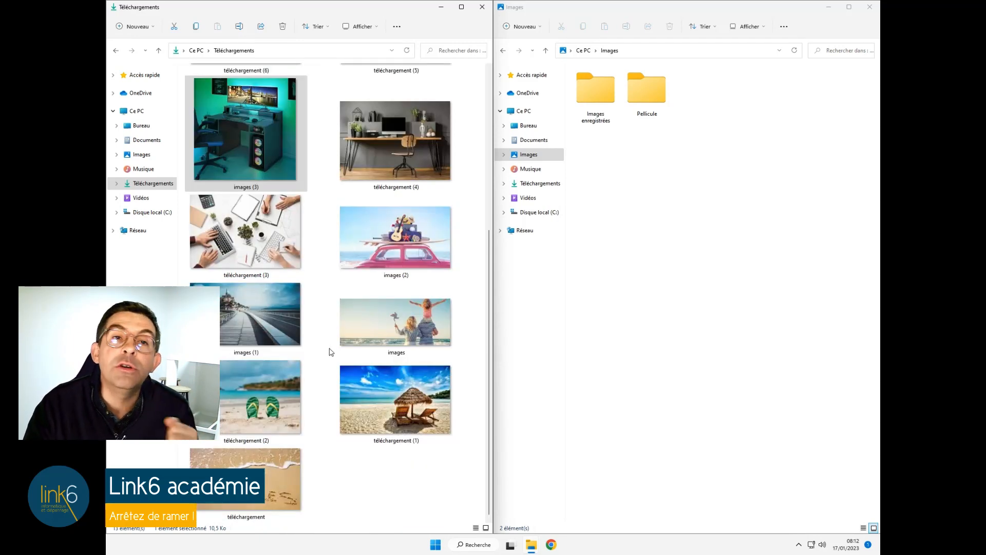
{"action": "scroll", "coordinate": [331, 352], "scroll_direction": "up", "scroll_amount": 3}
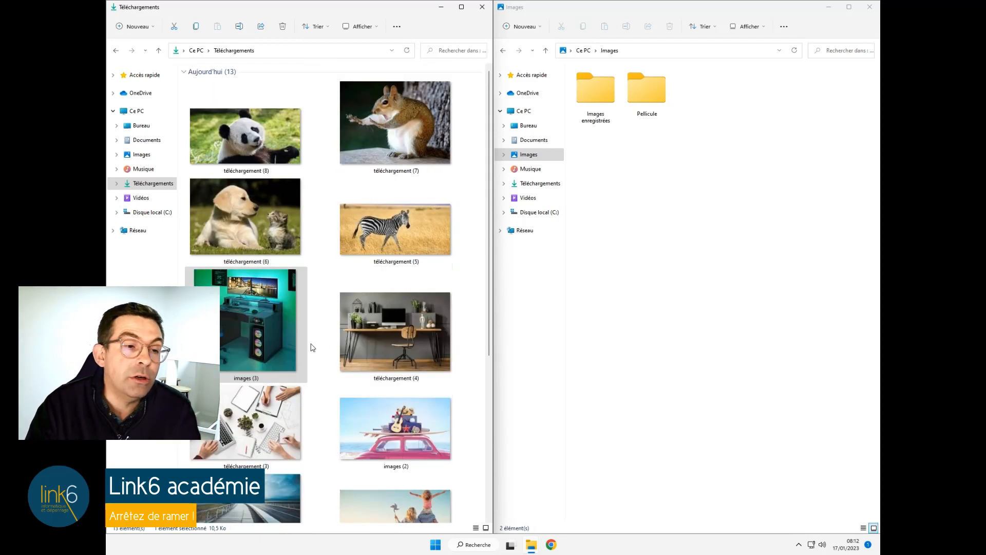
{"action": "scroll", "coordinate": [314, 334], "scroll_direction": "down", "scroll_amount": 3}
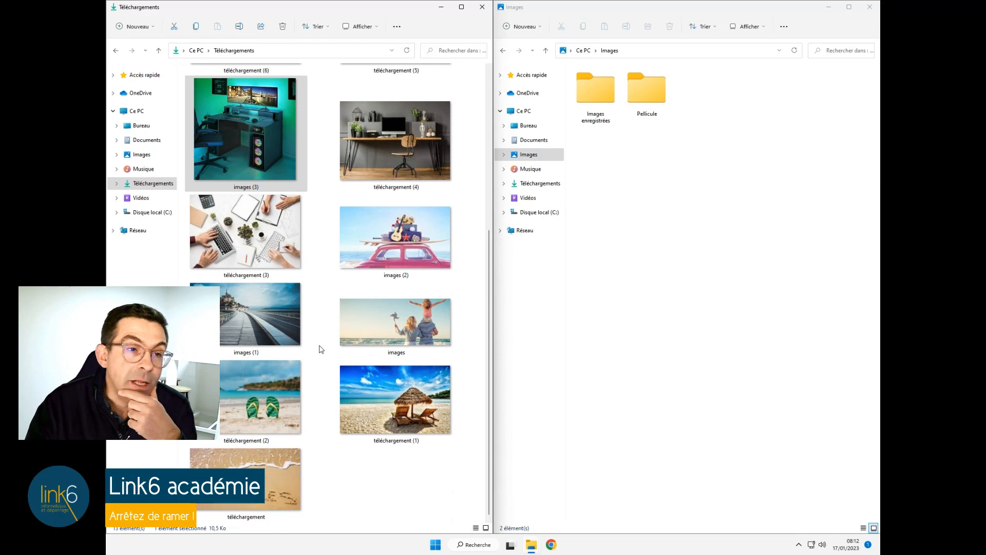
{"action": "scroll", "coordinate": [320, 344], "scroll_direction": "up", "scroll_amount": 3}
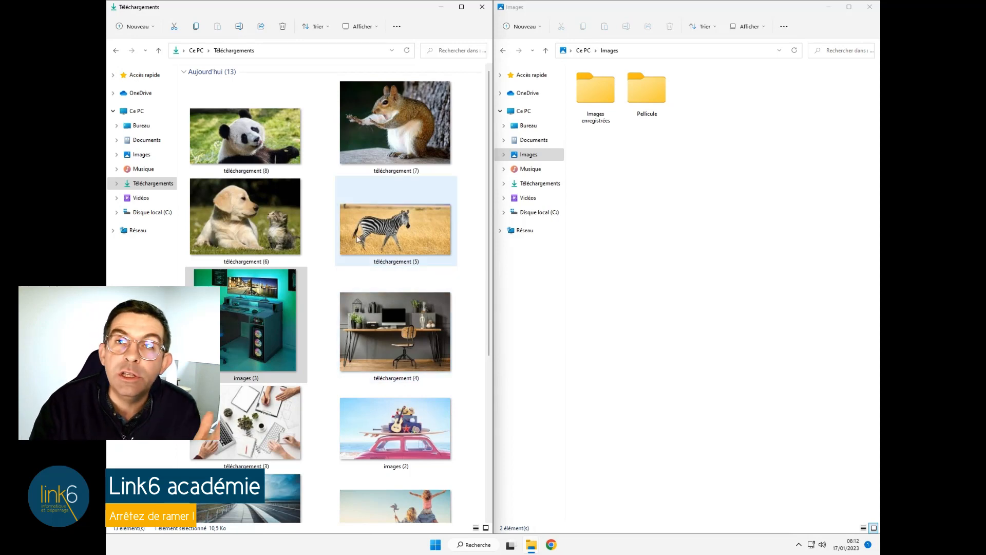
{"action": "right_click", "coordinate": [647, 188]}
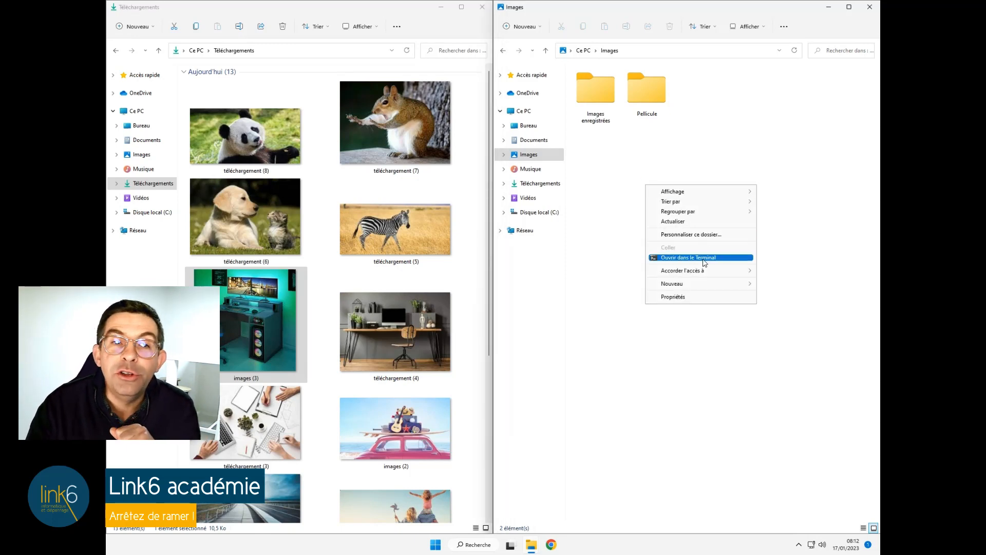
{"action": "left_click", "coordinate": [764, 129]}
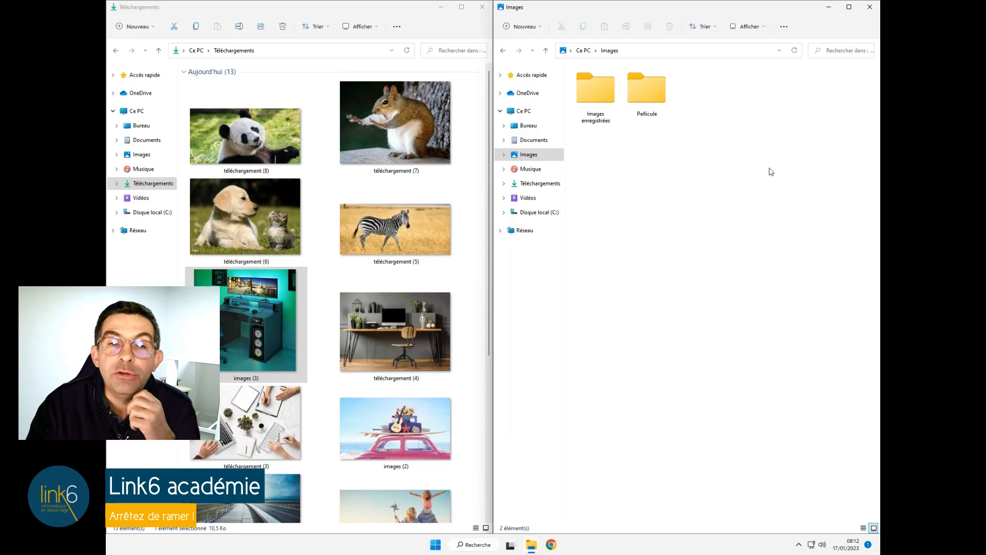
Create a new folder named vacances in the Images folder.
{"action": "right_click", "coordinate": [669, 179]}
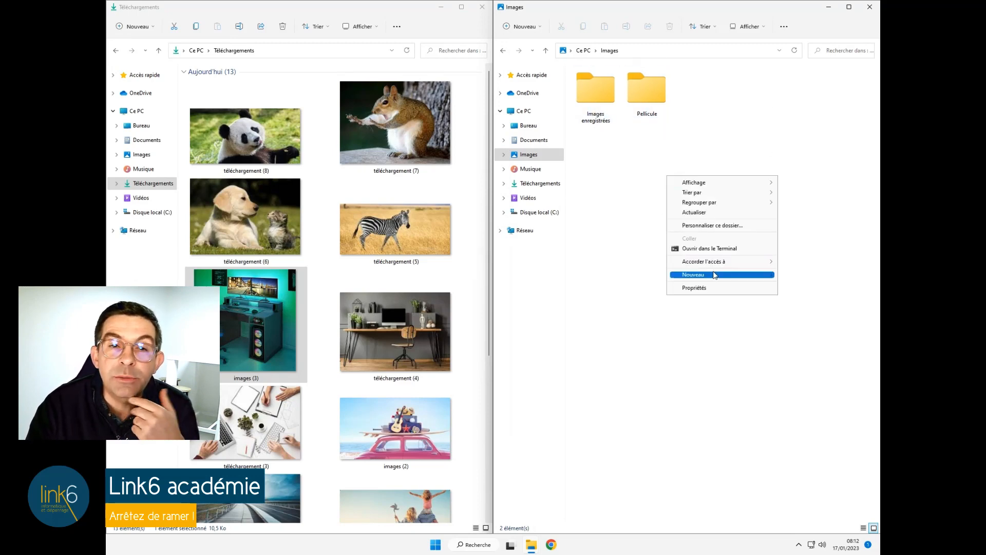
{"action": "mouse_move", "coordinate": [721, 276]}
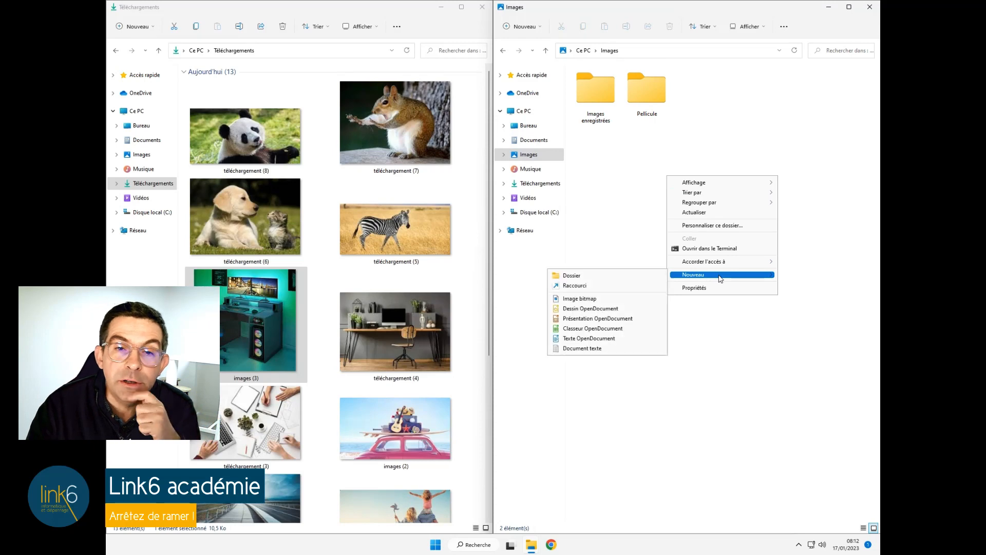
{"action": "left_click", "coordinate": [603, 278]}
{"action": "type", "text": "vacances"}
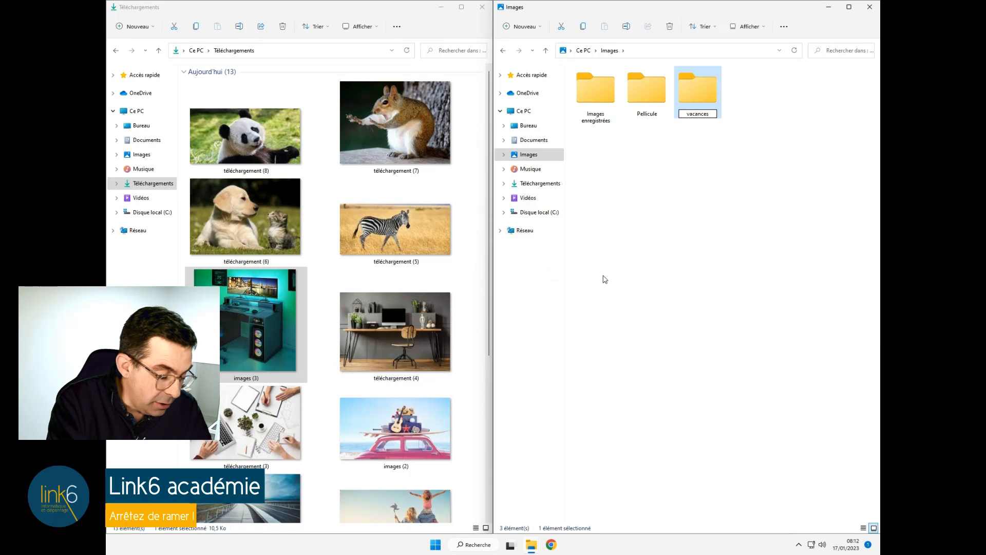
{"action": "key", "text": "Return"}
Add another new folder named animaux to the Images folder.
{"action": "right_click", "coordinate": [673, 181]}
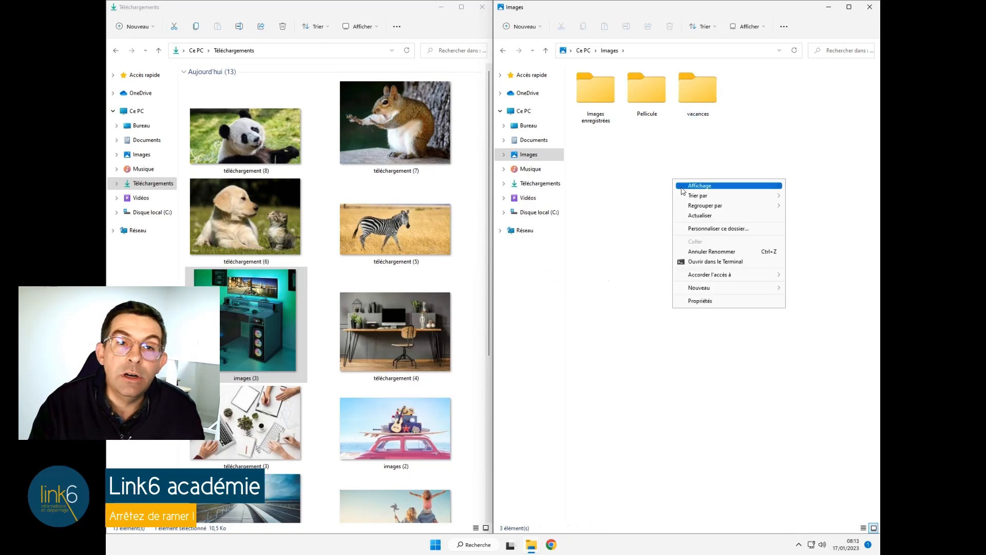
{"action": "mouse_move", "coordinate": [726, 288]}
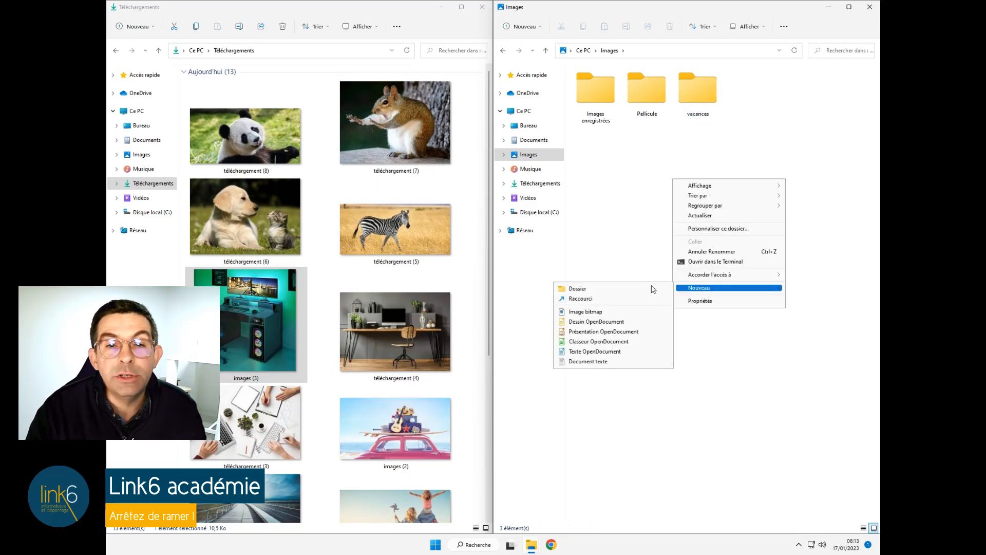
{"action": "left_click", "coordinate": [613, 289]}
{"action": "type", "text": "animaux"}
{"action": "key", "text": "Return"}
Create a third new folder named bureau in the Images folder and deselect it.
{"action": "right_click", "coordinate": [662, 179]}
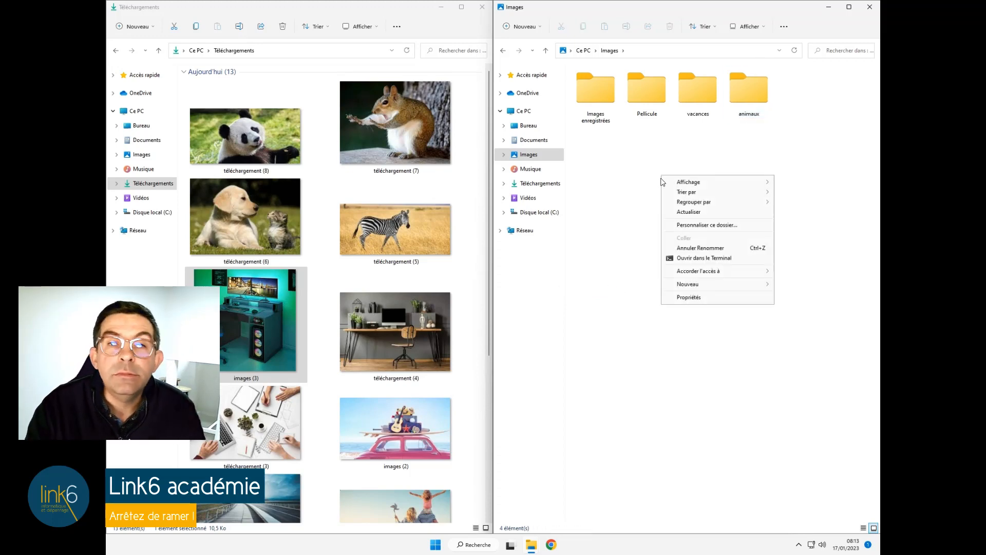
{"action": "mouse_move", "coordinate": [706, 286]}
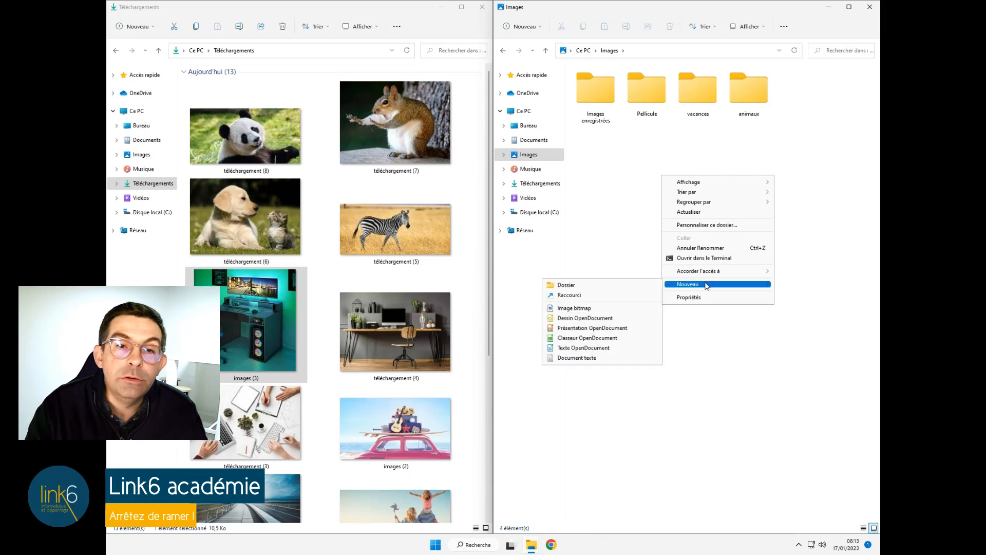
{"action": "left_click", "coordinate": [592, 286]}
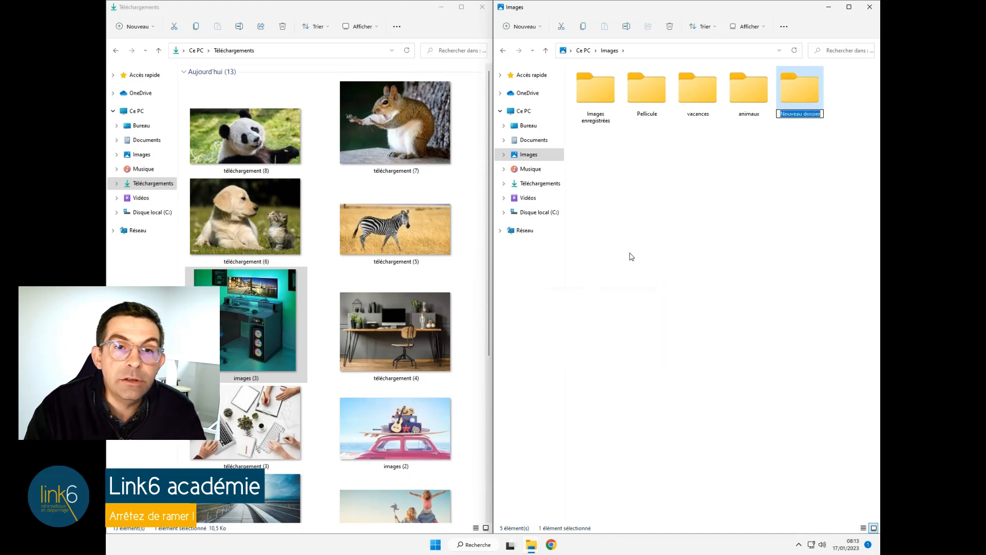
{"action": "type", "text": "bureau"}
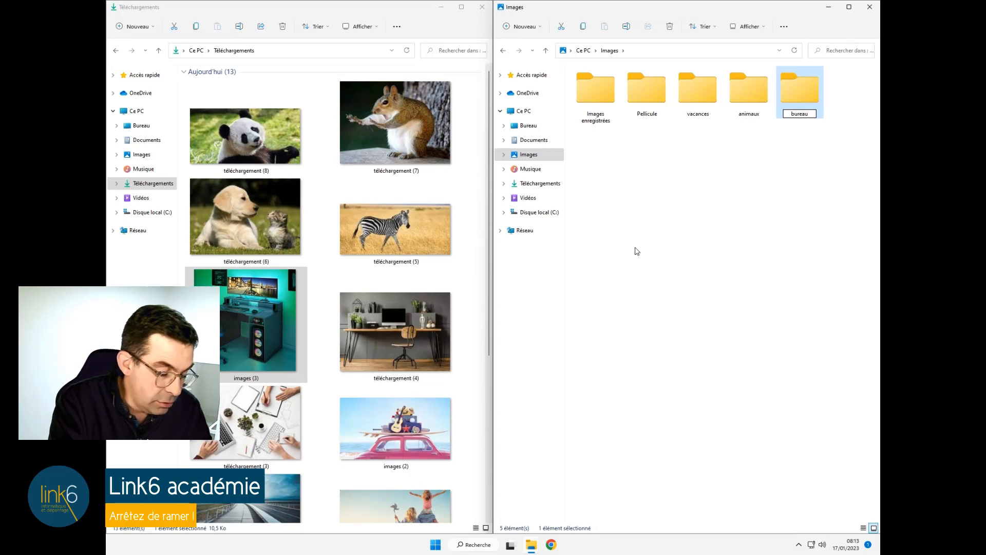
{"action": "key", "text": "Return"}
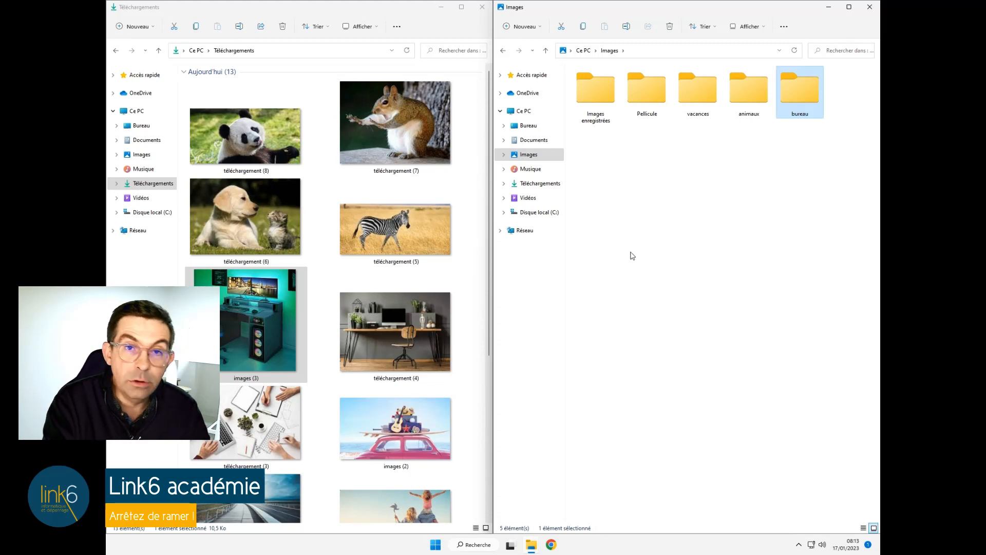
{"action": "left_click", "coordinate": [681, 211]}
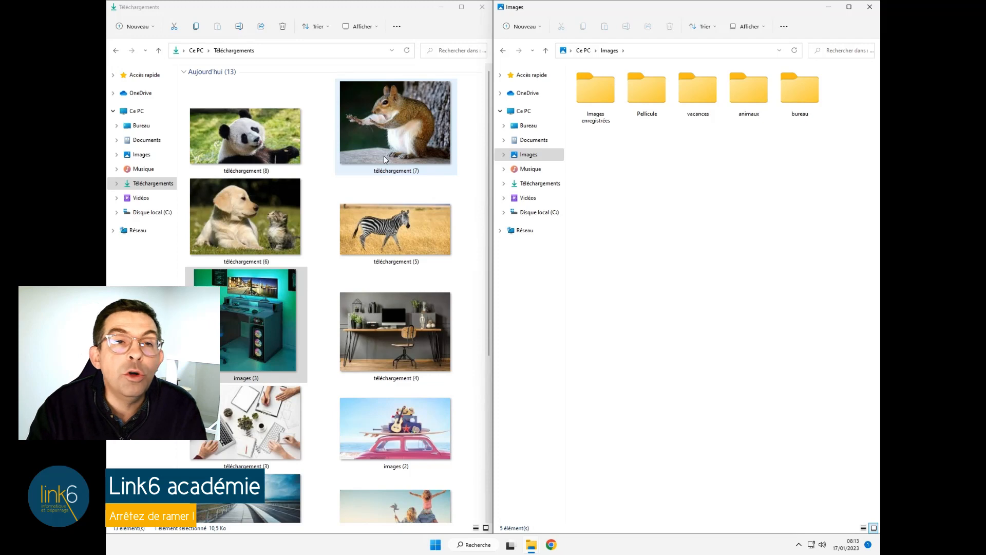
Move the squirrel photo téléchargement (7) from Téléchargements into the animaux folder, check that folder's contents and return to Images.
{"action": "left_click_drag", "start_coordinate": [384, 155], "coordinate": [750, 104]}
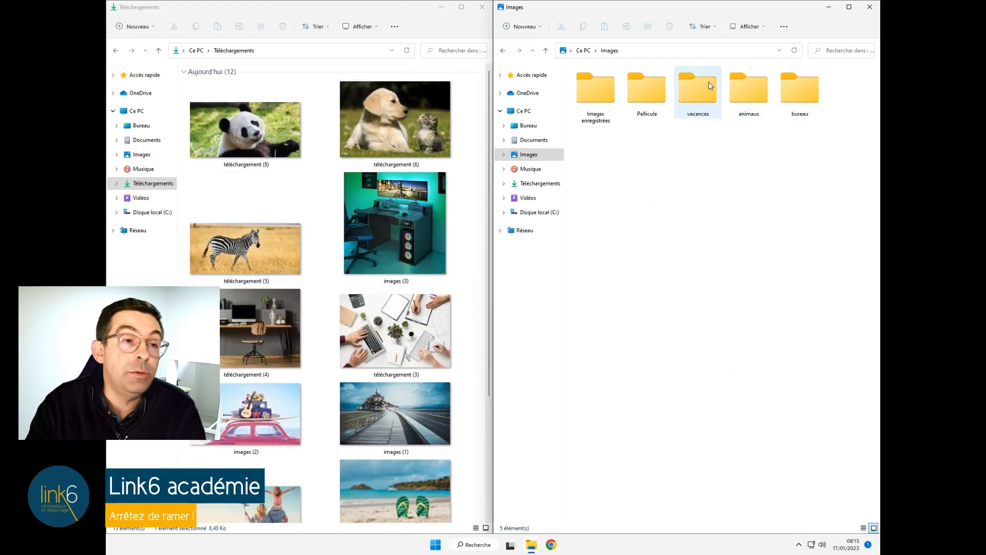
{"action": "double_click", "coordinate": [752, 91]}
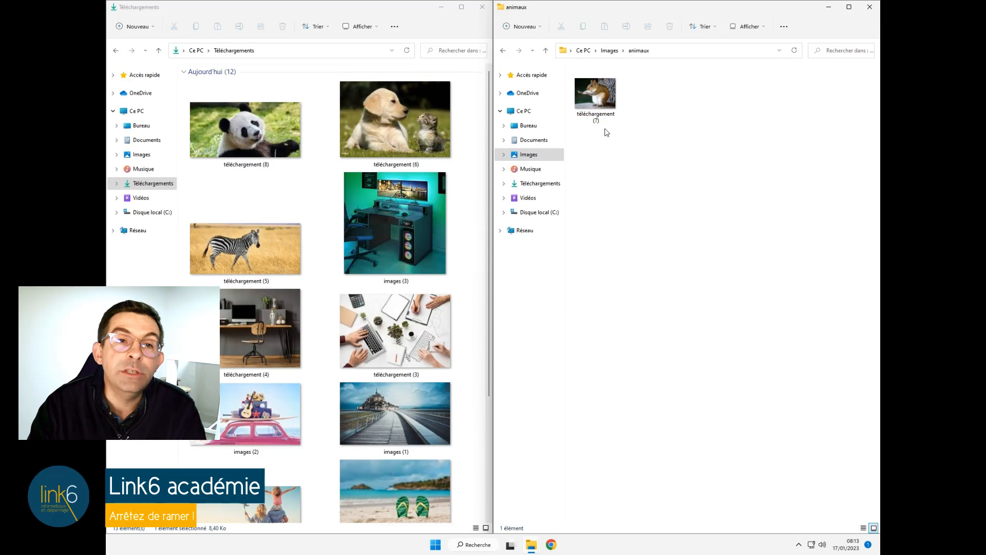
{"action": "left_click", "coordinate": [609, 51]}
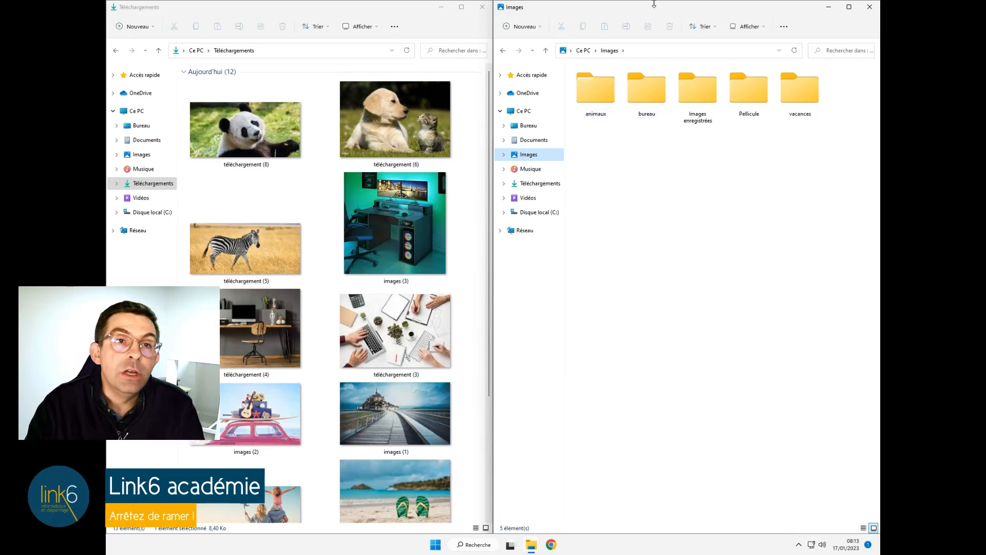
Snap the Images window to the upper-right quarter of the screen and show the animaux folder in it.
{"action": "left_click_drag", "start_coordinate": [663, 12], "coordinate": [877, 3]}
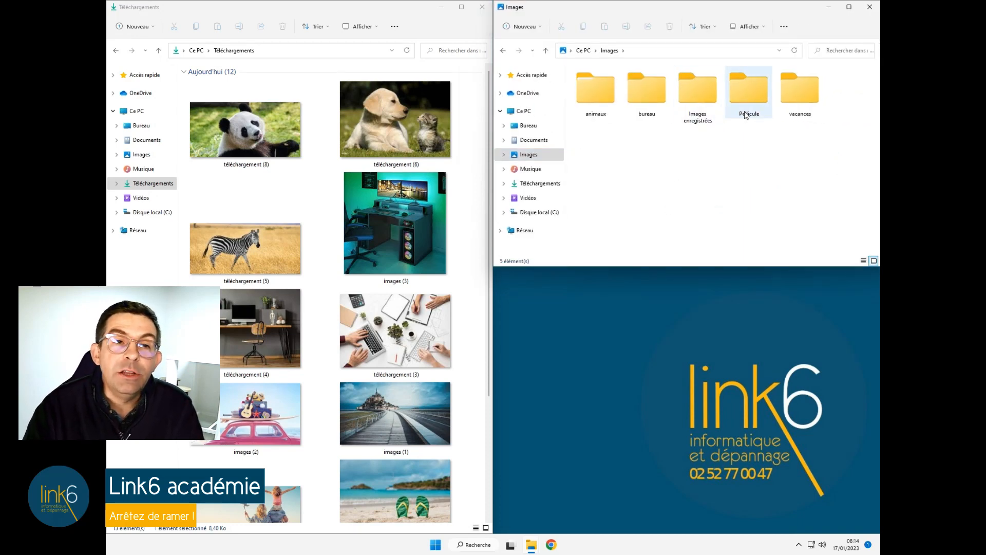
{"action": "double_click", "coordinate": [606, 88]}
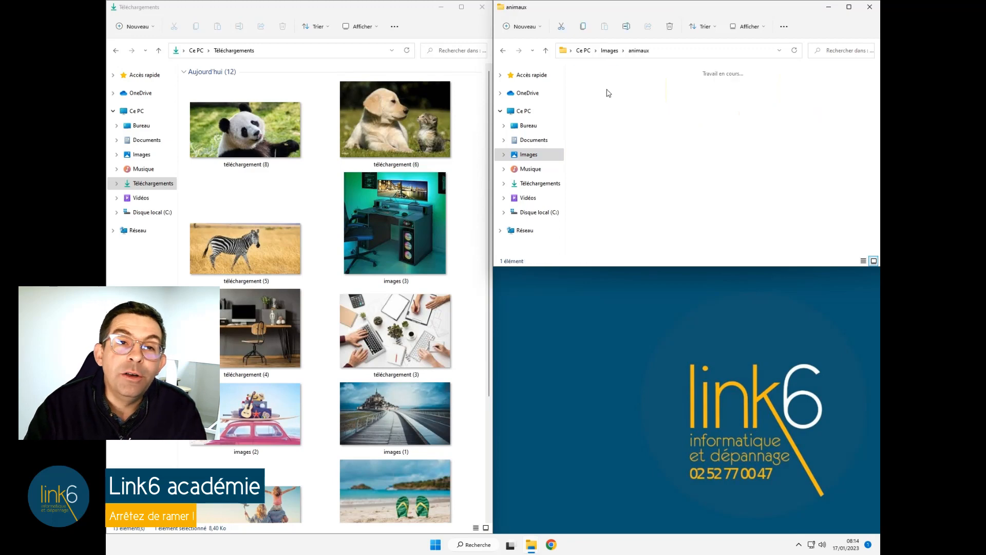
Open another Explorateur de fichiers window in the lower-right quarter of the screen and show the Images subfolder bureau in it.
{"action": "right_click", "coordinate": [532, 547]}
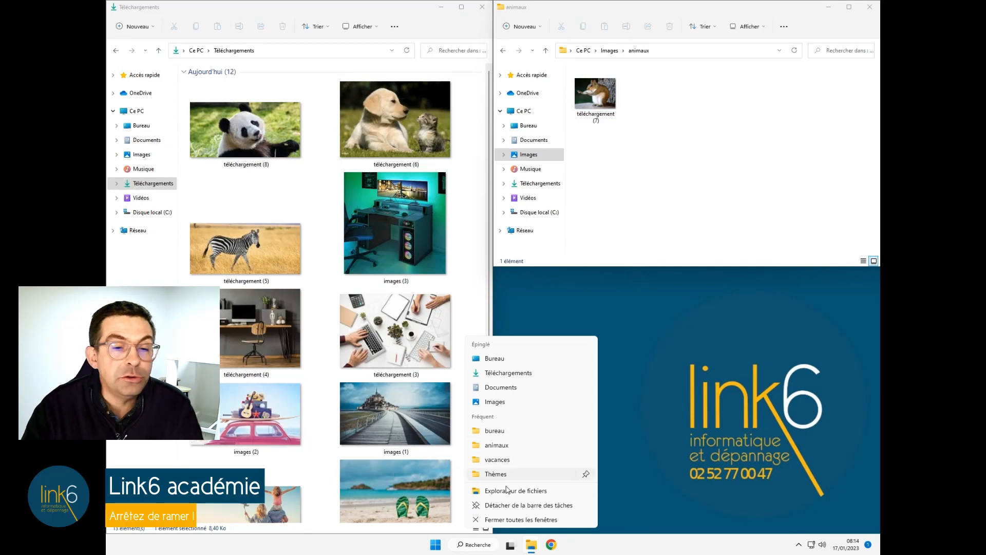
{"action": "left_click", "coordinate": [509, 492]}
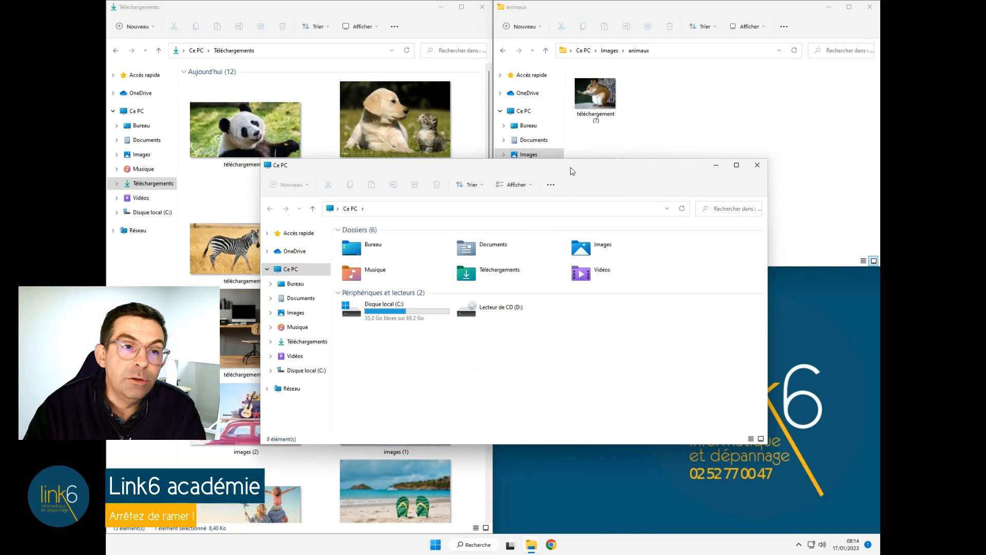
{"action": "left_click_drag", "start_coordinate": [572, 171], "coordinate": [880, 533]}
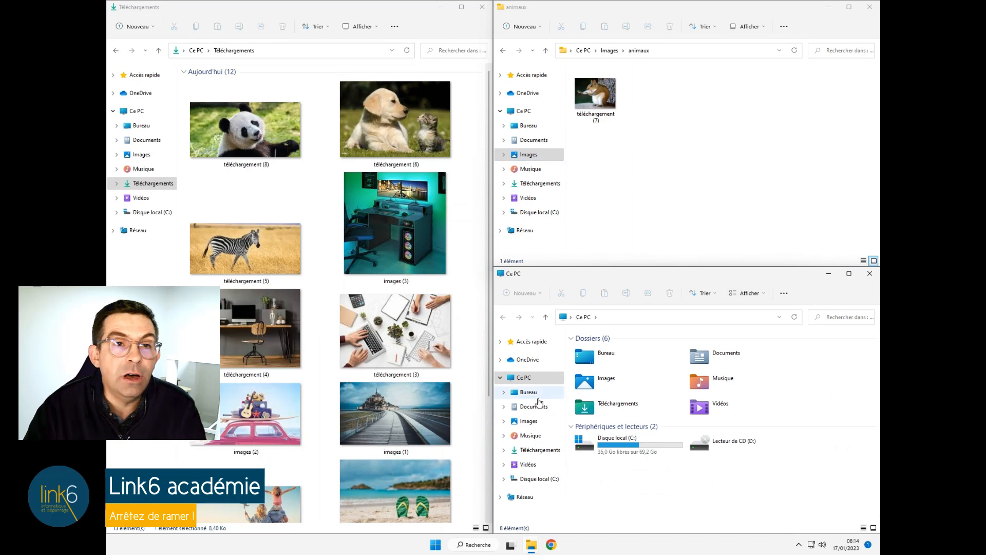
{"action": "left_click", "coordinate": [532, 421]}
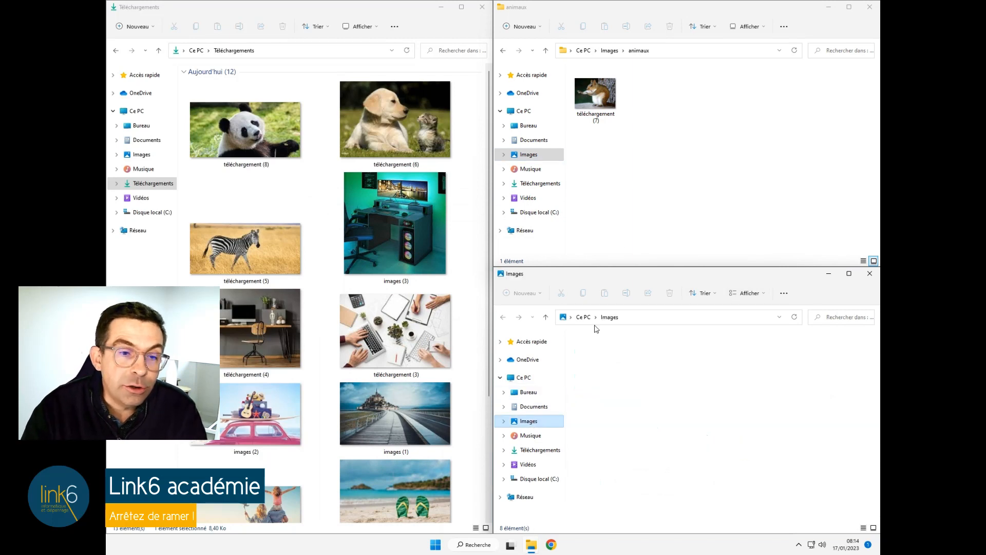
{"action": "double_click", "coordinate": [647, 357]}
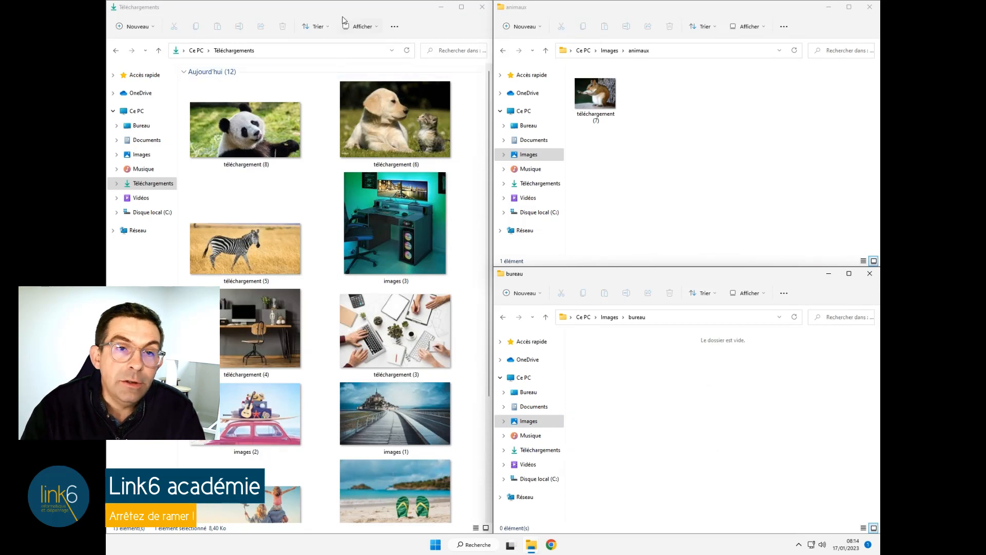
Snap Téléchargements to the upper-left quarter of the screen and show the Images subfolder vacances in a new window in the lower-left quarter.
{"action": "left_click_drag", "start_coordinate": [348, 11], "coordinate": [108, 4]}
{"action": "right_click", "coordinate": [533, 546]}
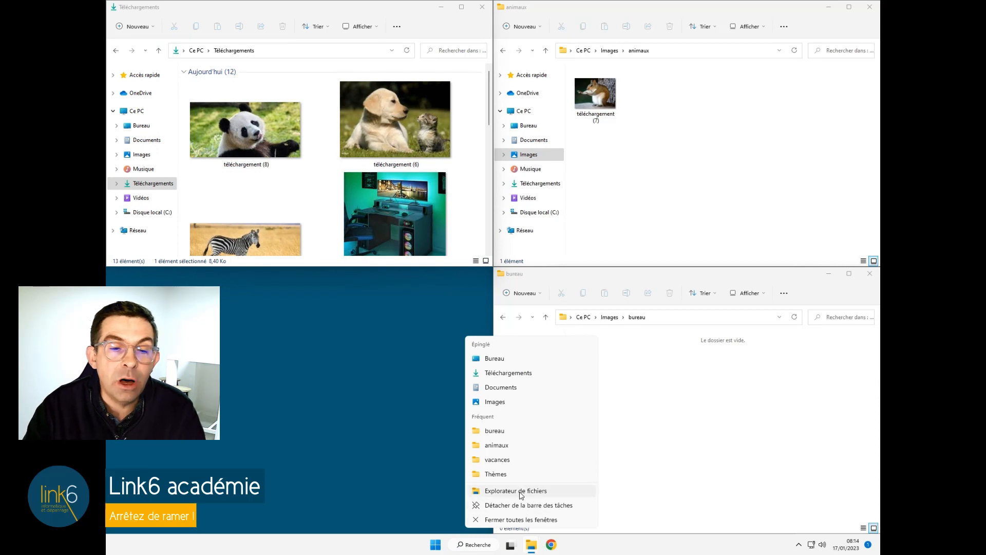
{"action": "left_click", "coordinate": [519, 492]}
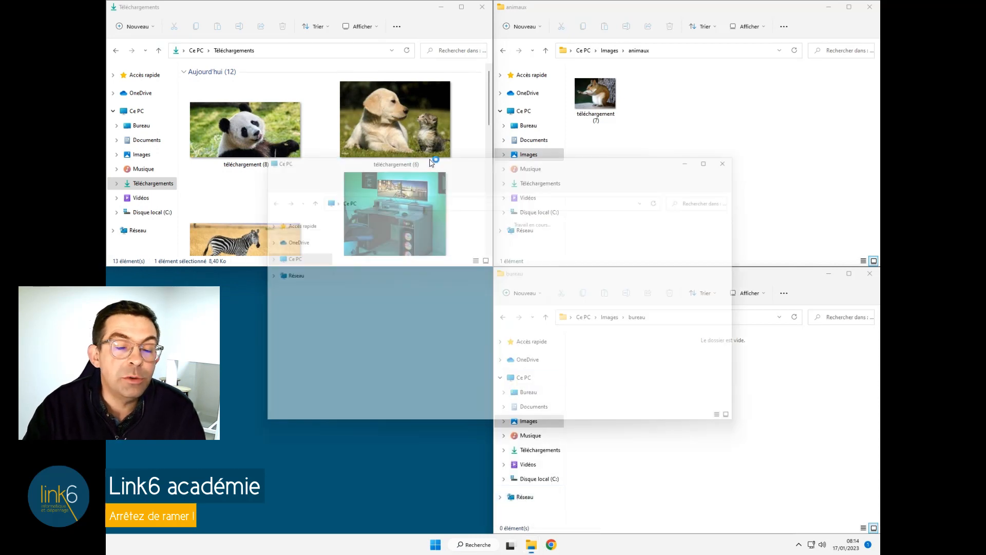
{"action": "left_click_drag", "start_coordinate": [502, 155], "coordinate": [108, 537]}
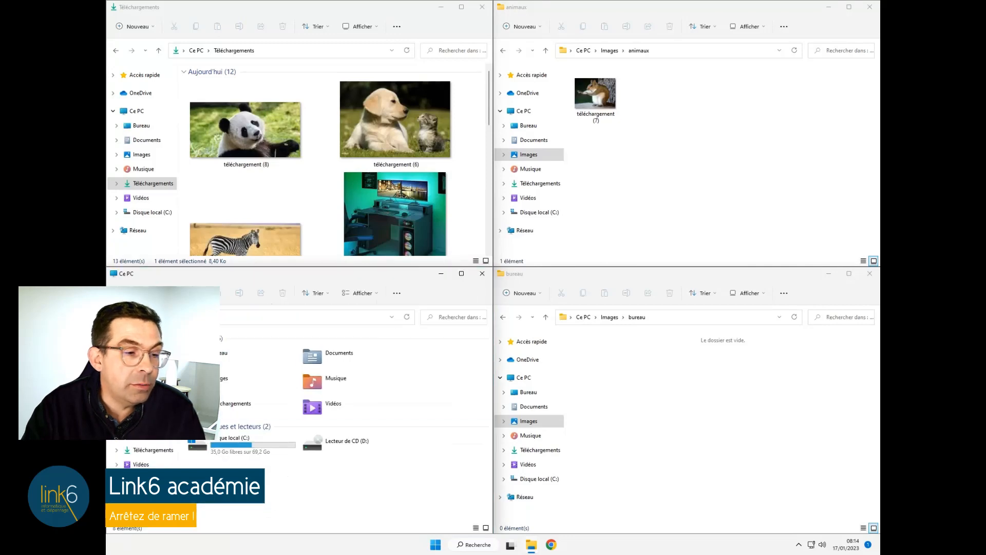
{"action": "left_click", "coordinate": [142, 421]}
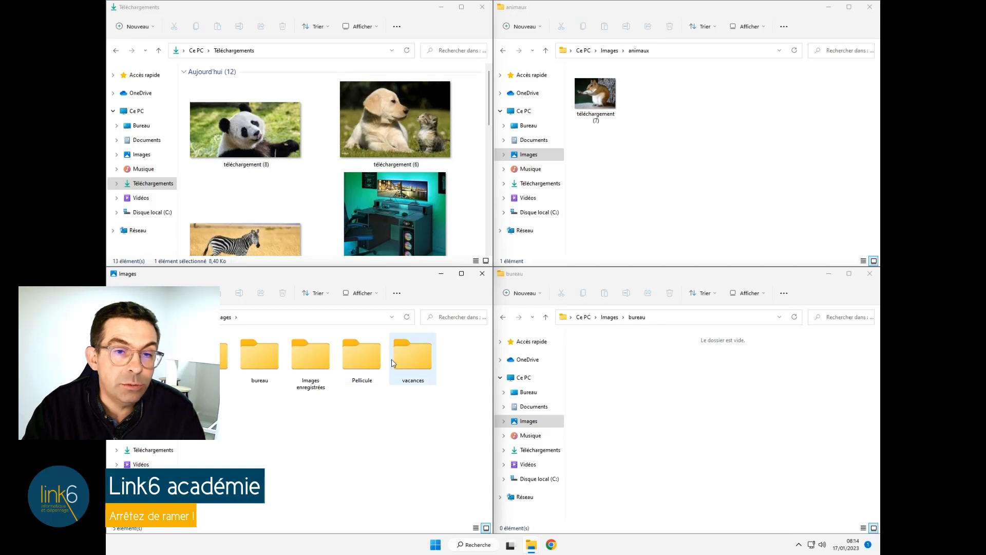
{"action": "double_click", "coordinate": [405, 358]}
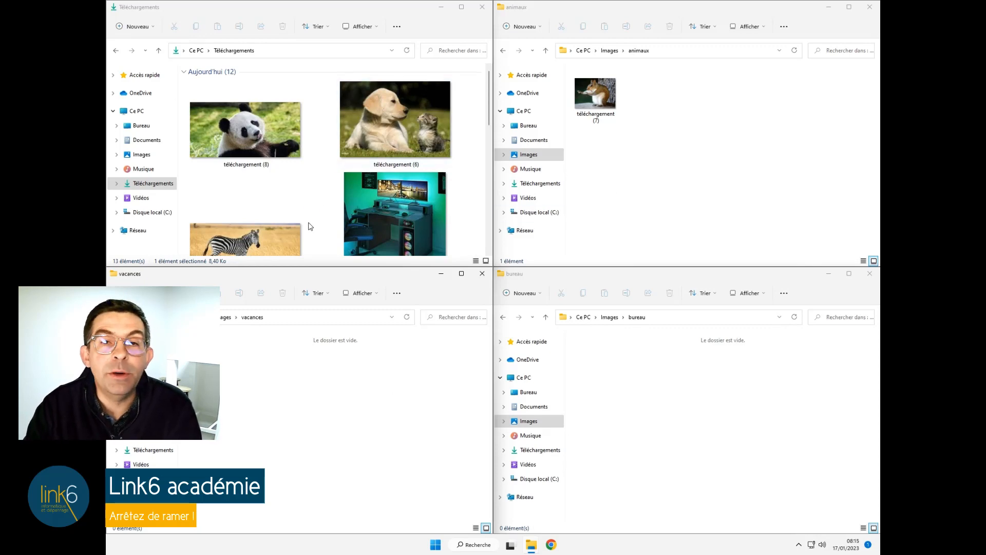
Move the puppy, zebra and panda photos téléchargement (6), (5) and (8) from Téléchargements into the animaux folder.
{"action": "left_click_drag", "start_coordinate": [399, 122], "coordinate": [630, 197]}
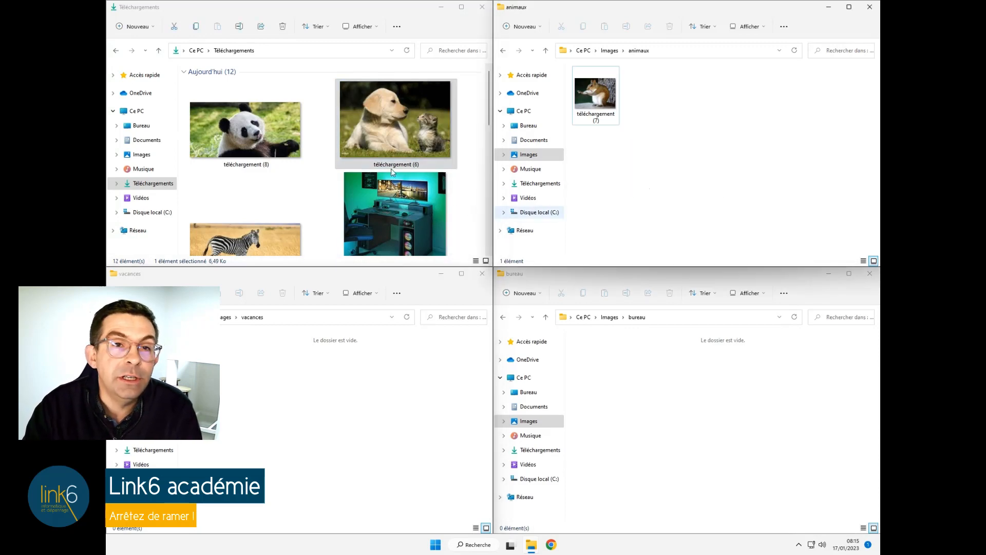
{"action": "left_click_drag", "start_coordinate": [399, 108], "coordinate": [665, 180]}
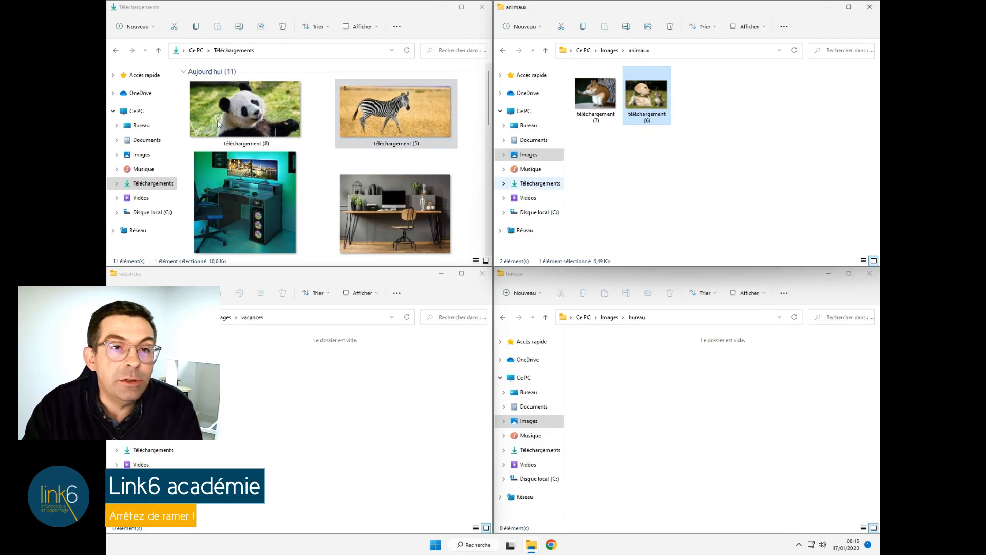
{"action": "left_click_drag", "start_coordinate": [239, 154], "coordinate": [662, 188]}
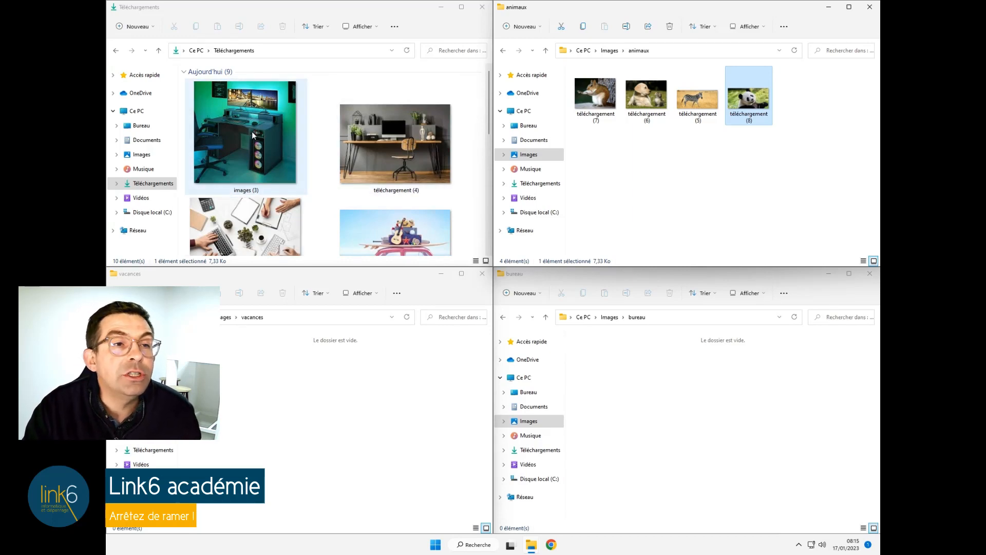
Select the desk photos images (3), téléchargement (4) and téléchargement (3) together and move them into the bureau folder.
{"action": "left_click", "coordinate": [255, 134]}
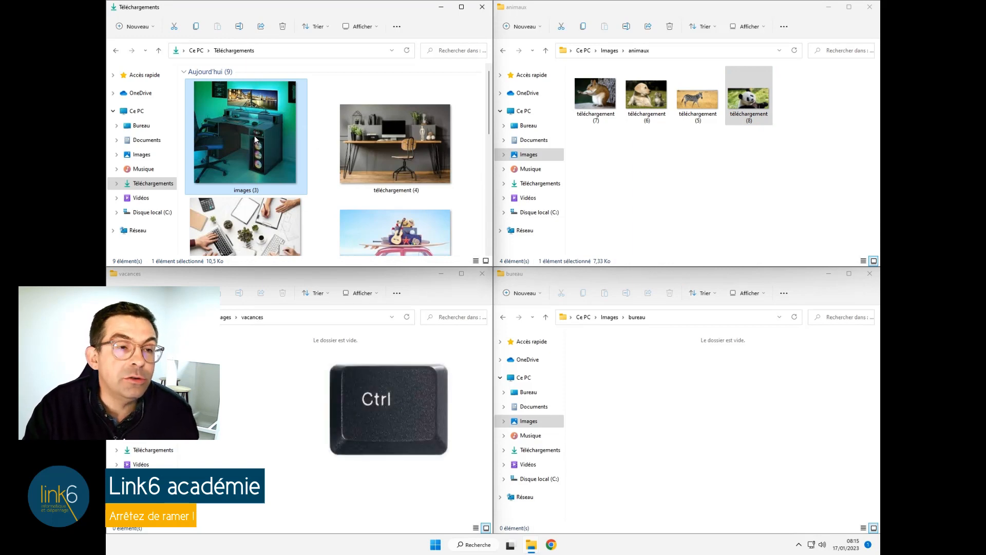
{"action": "left_click", "coordinate": [368, 152], "text": "ctrl"}
{"action": "left_click", "coordinate": [294, 220], "text": "ctrl"}
{"action": "scroll", "coordinate": [272, 227], "scroll_direction": "down", "scroll_amount": 1}
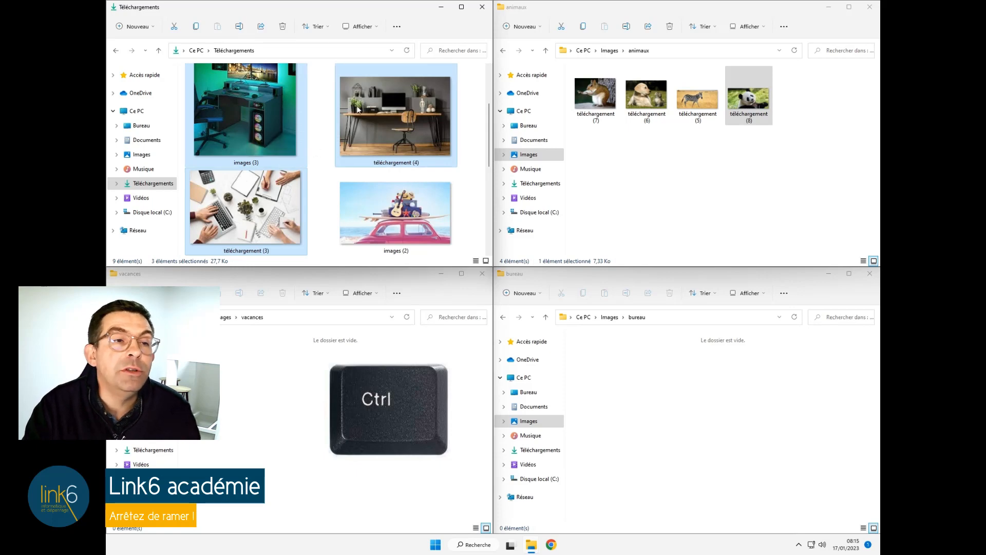
{"action": "left_click_drag", "start_coordinate": [374, 100], "coordinate": [682, 405]}
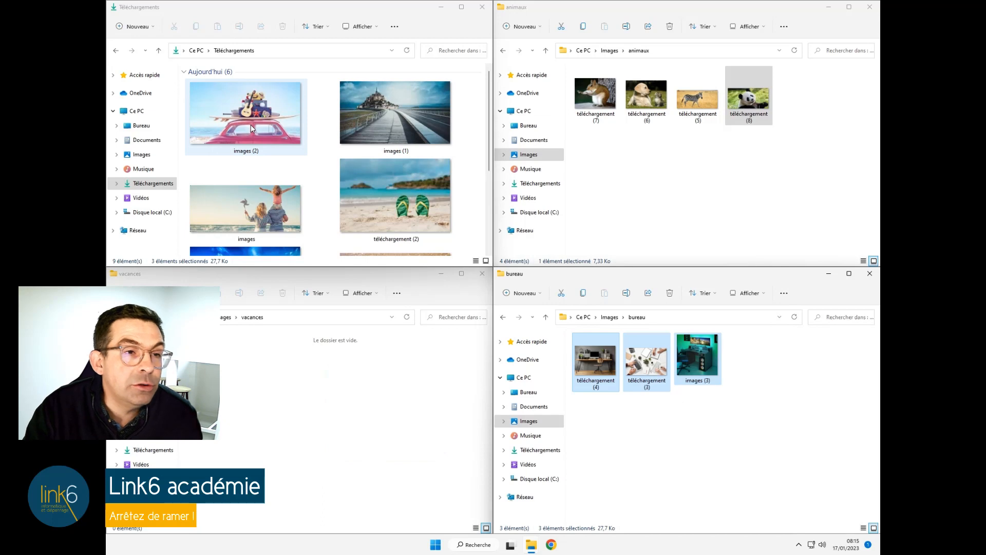
{"action": "scroll", "coordinate": [256, 131], "scroll_direction": "down", "scroll_amount": 2}
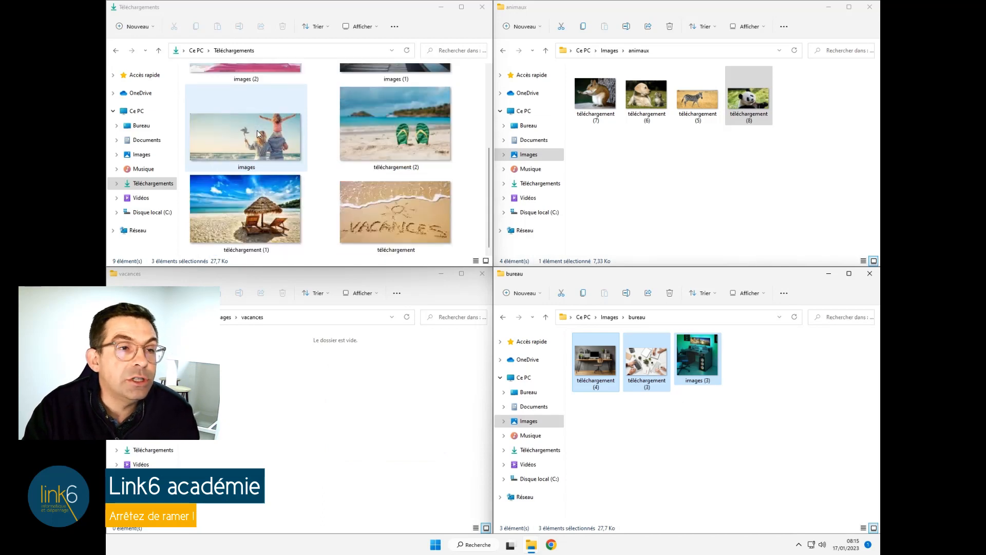
{"action": "scroll", "coordinate": [265, 147], "scroll_direction": "up", "scroll_amount": 2}
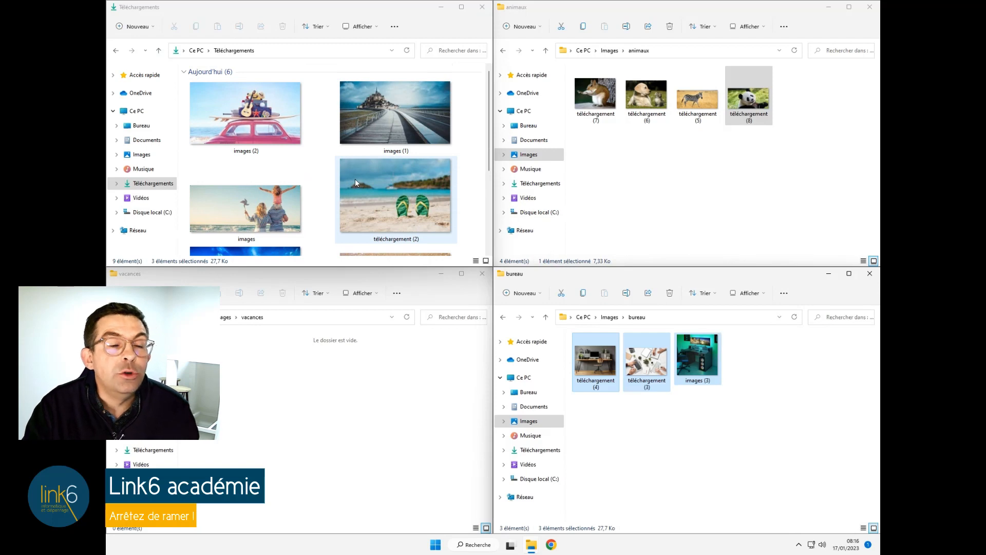
{"action": "left_click", "coordinate": [256, 127]}
{"action": "left_click", "coordinate": [384, 199], "text": "ctrl"}
{"action": "scroll", "coordinate": [324, 162], "scroll_direction": "down", "scroll_amount": 2}
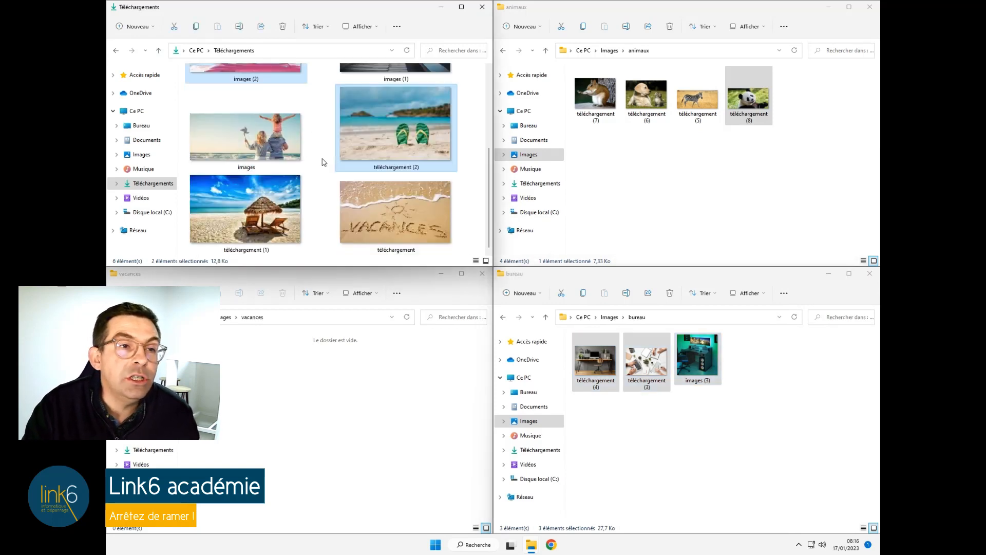
{"action": "left_click", "coordinate": [273, 210], "text": "ctrl"}
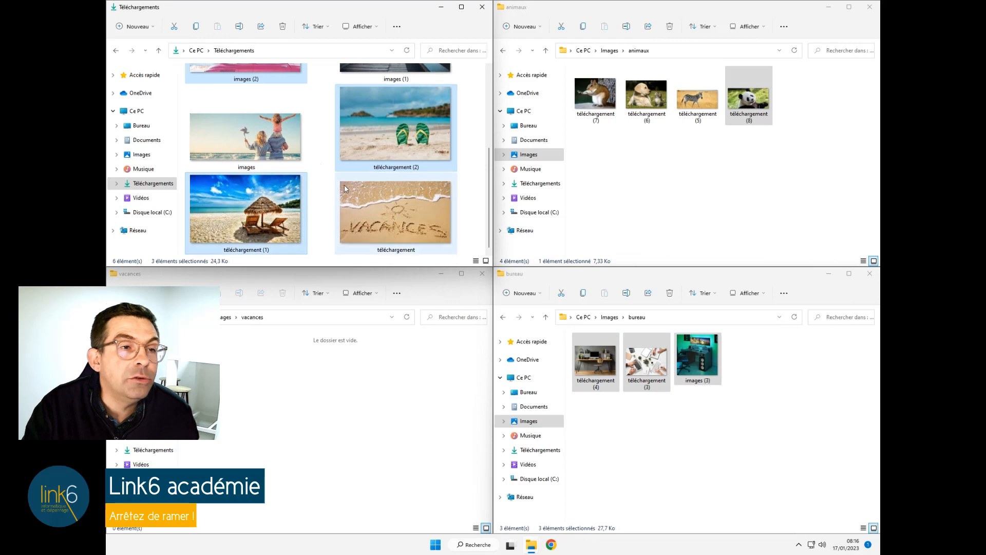
{"action": "left_click", "coordinate": [317, 150]}
{"action": "scroll", "coordinate": [318, 154], "scroll_direction": "up", "scroll_amount": 2}
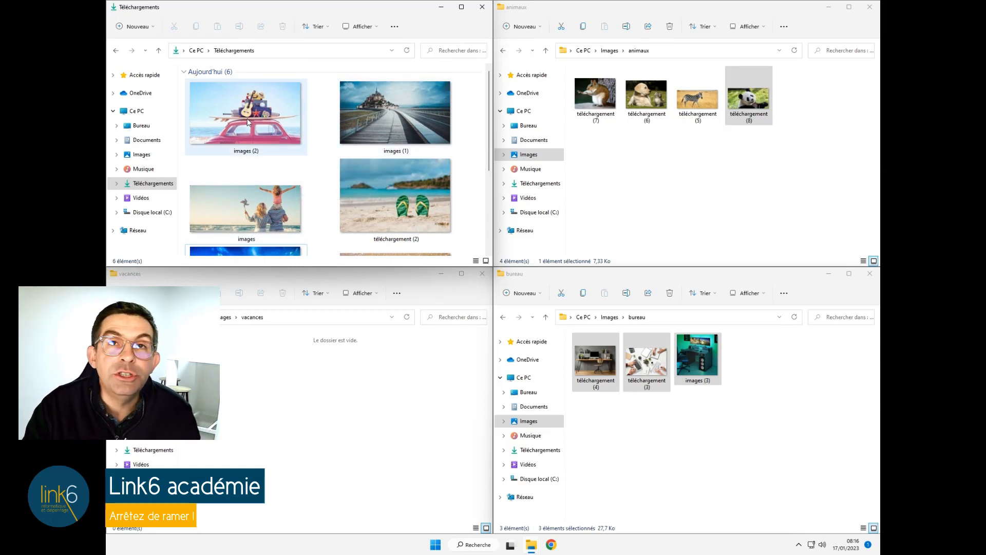
Select the consecutive photos from images (1) through téléchargement (1) in Téléchargements and move them into the vacances folder.
{"action": "left_click", "coordinate": [377, 111]}
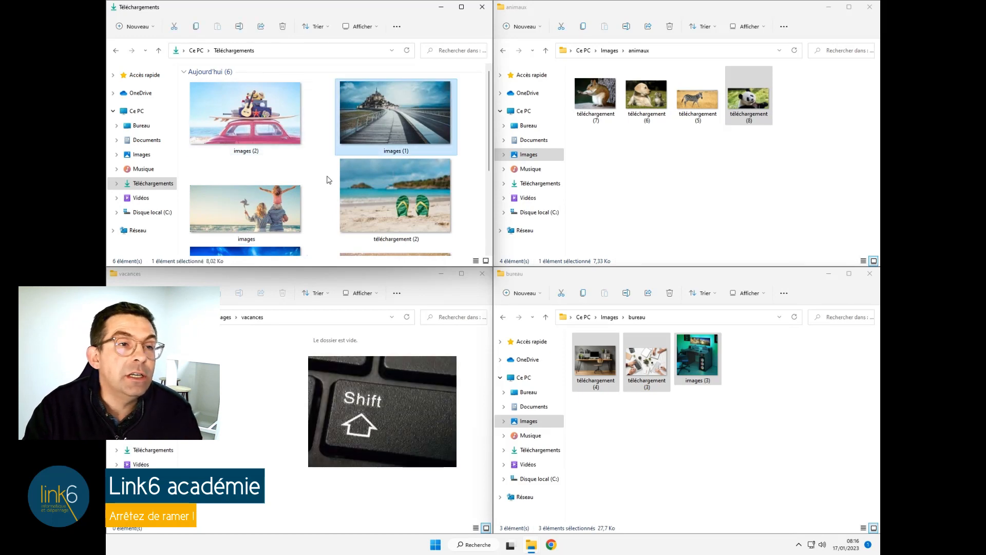
{"action": "scroll", "coordinate": [327, 181], "scroll_direction": "down", "scroll_amount": 2}
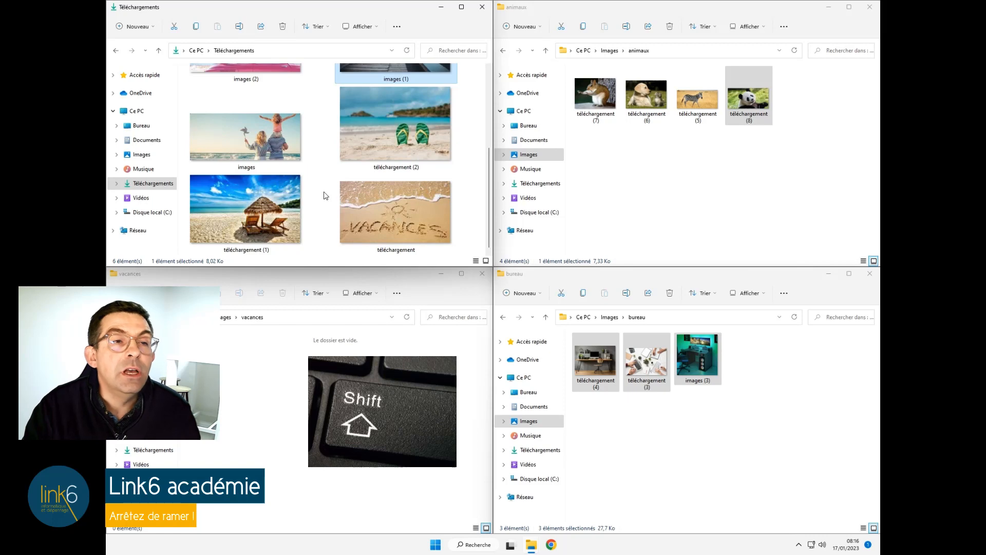
{"action": "left_click", "coordinate": [267, 209], "text": "shift"}
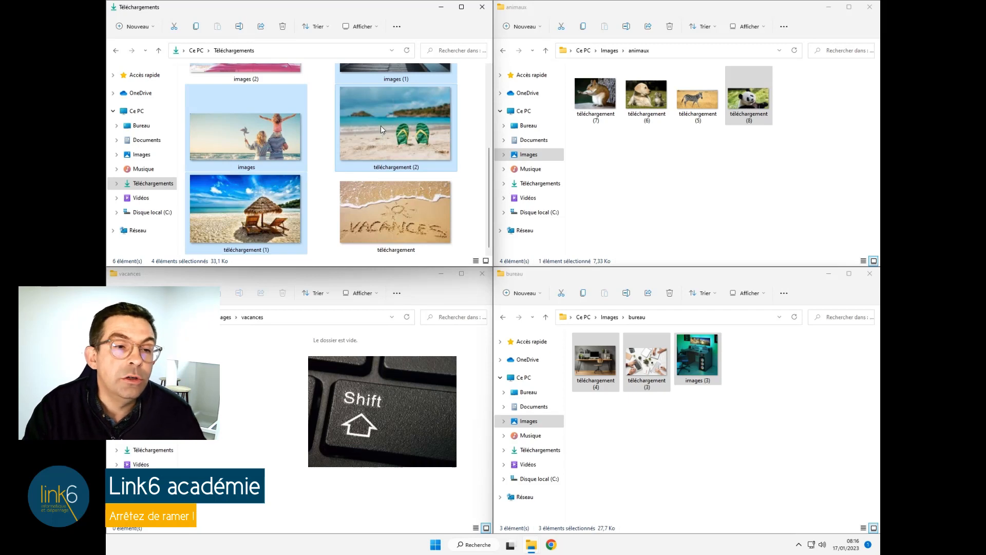
{"action": "left_click", "coordinate": [381, 351]}
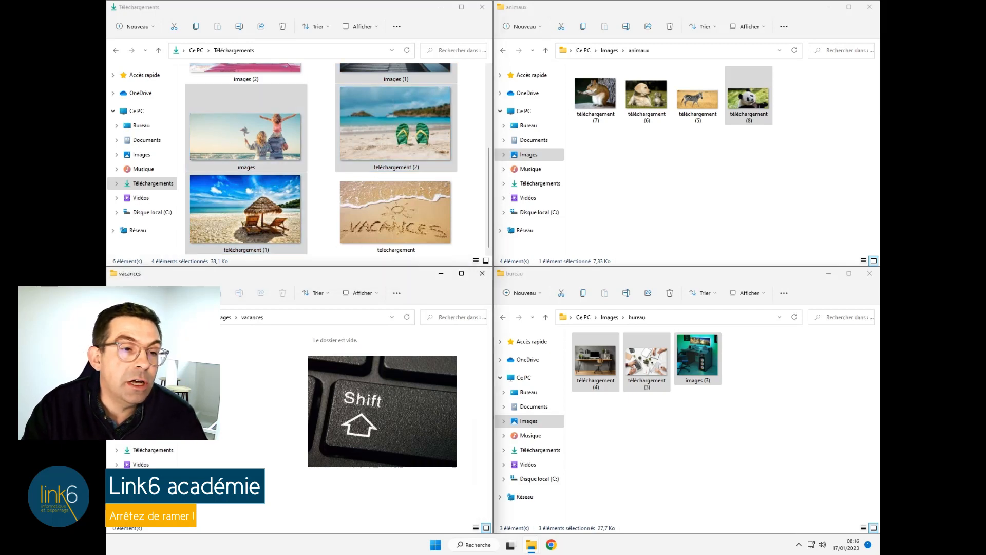
{"action": "key", "text": "ctrl+v"}
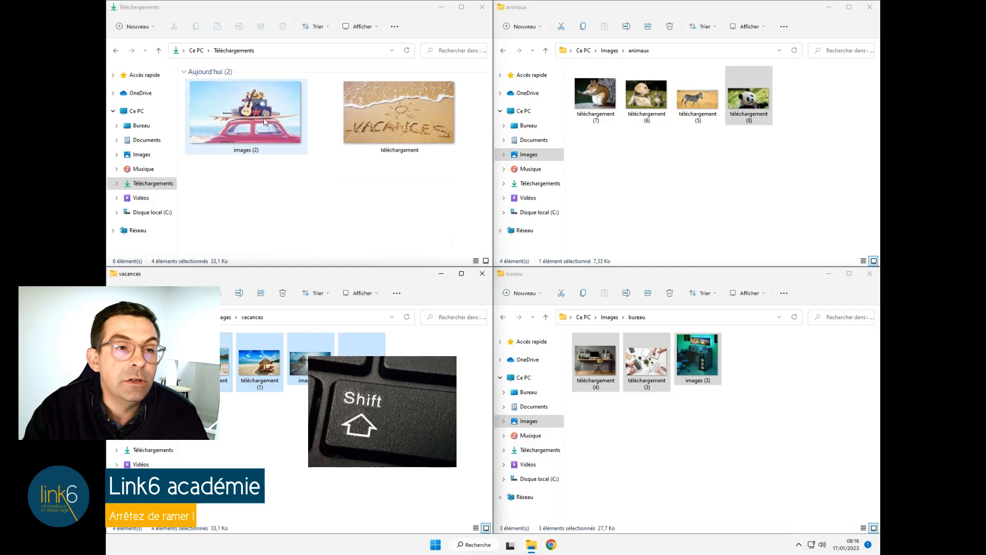
Move the remaining photos images (2) and téléchargement together from Téléchargements into the vacances folder.
{"action": "left_click", "coordinate": [264, 118]}
{"action": "left_click", "coordinate": [386, 114], "text": "shift"}
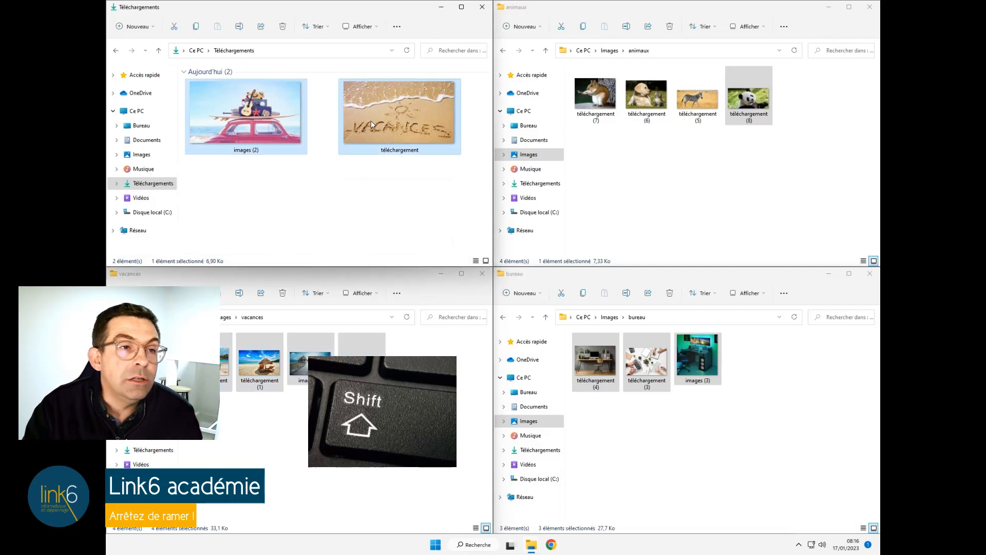
{"action": "left_click", "coordinate": [395, 383]}
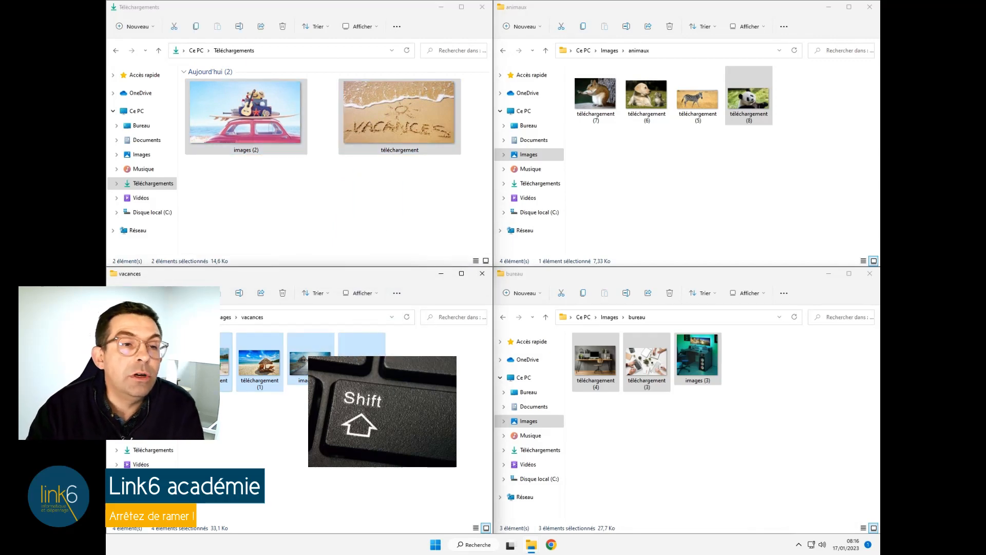
{"action": "key", "text": "ctrl+v"}
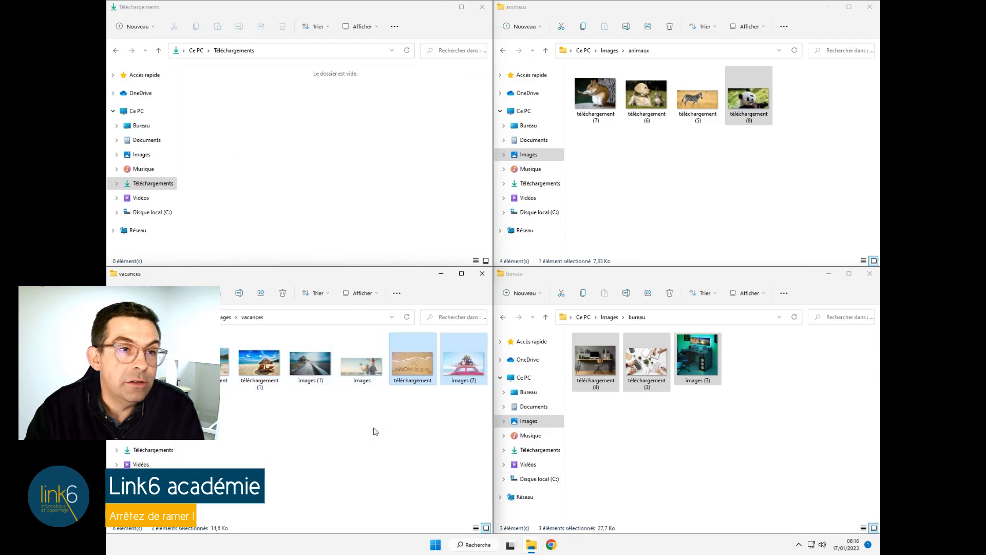